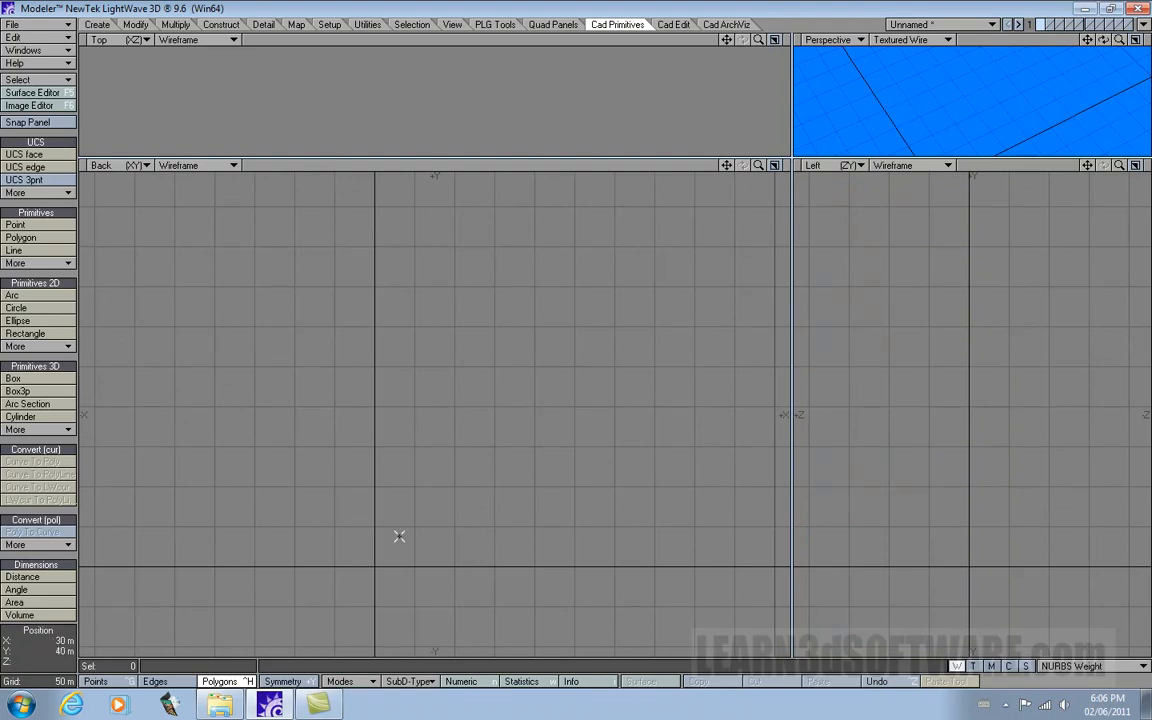
Step: Open the numeric options window and start the Arc tool in 3point mode with its settings shown
{"action": "key", "text": "n"}
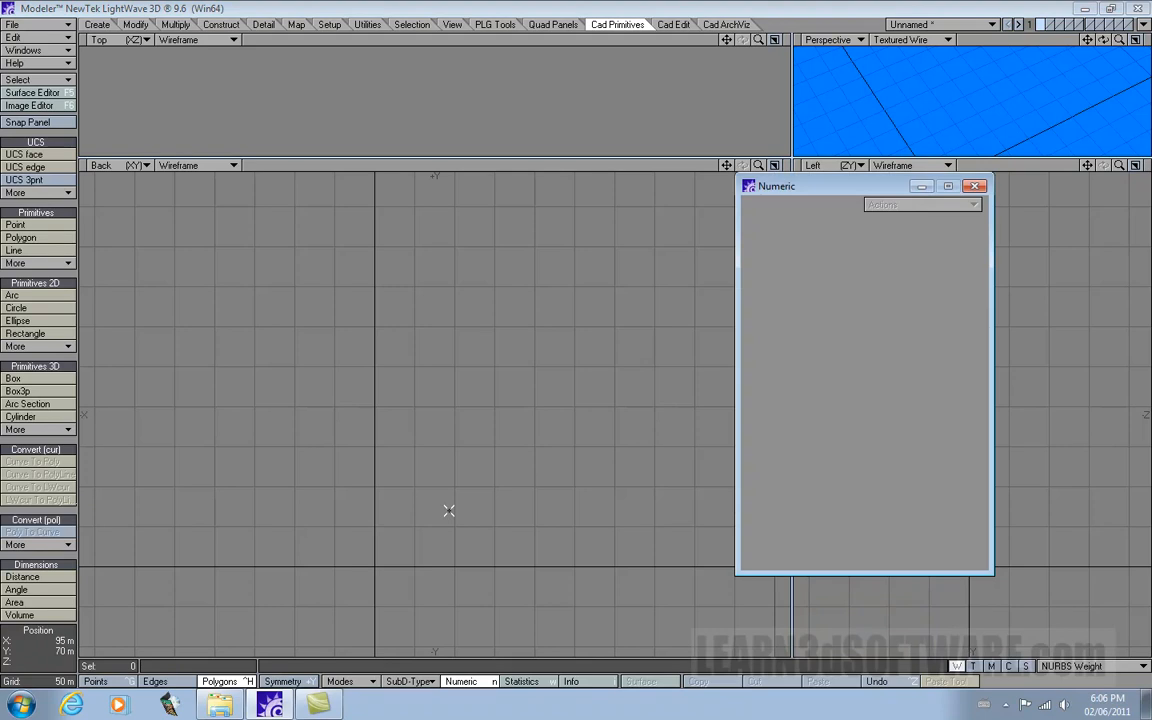
{"action": "left_click_drag", "start_coordinate": [815, 188], "coordinate": [912, 226]}
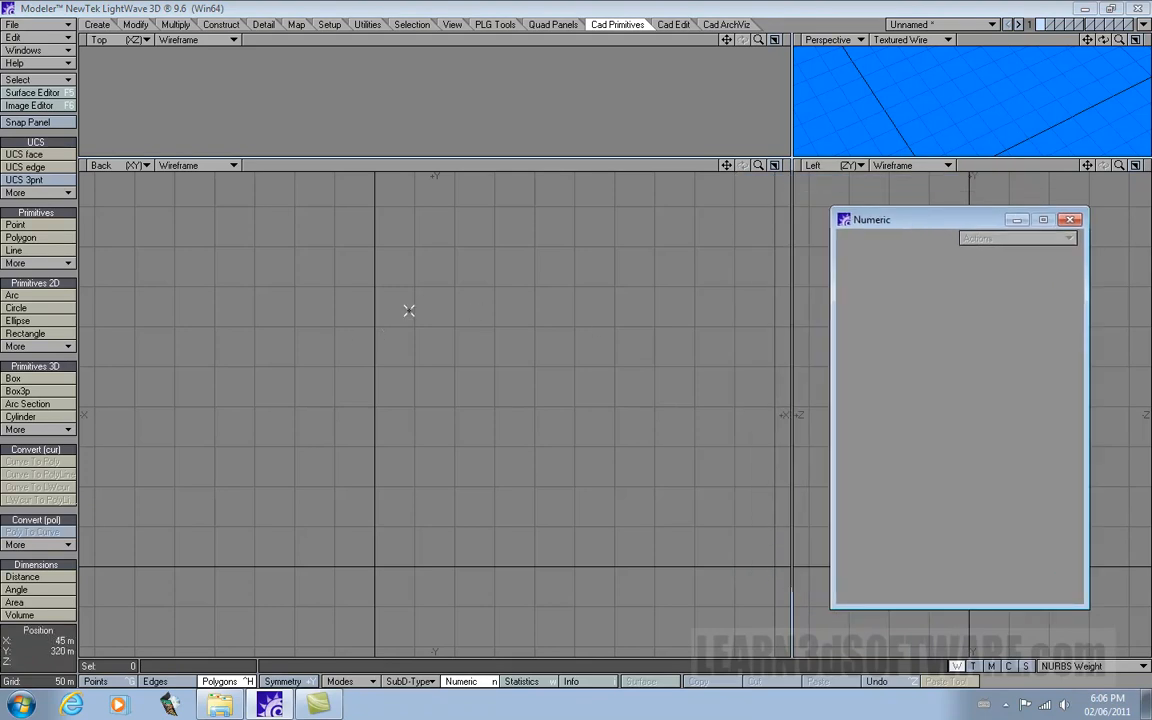
{"action": "left_click", "coordinate": [38, 297]}
{"action": "left_click_drag", "start_coordinate": [962, 222], "coordinate": [865, 228]}
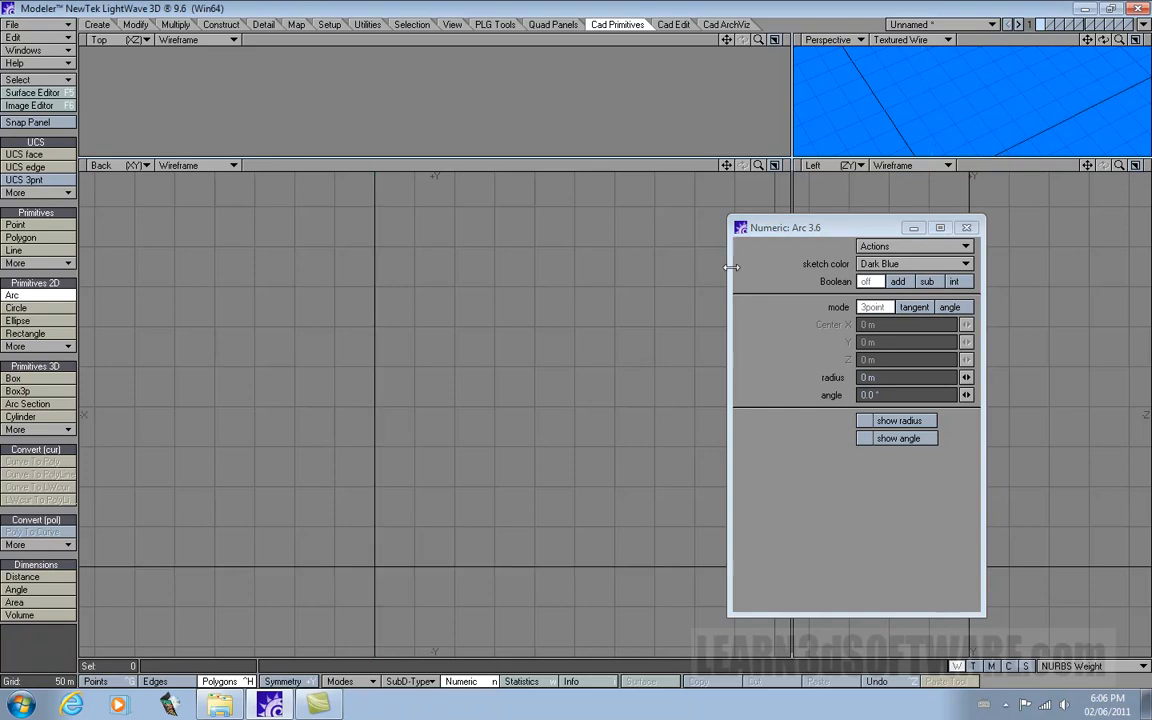
{"action": "left_click_drag", "start_coordinate": [819, 227], "coordinate": [519, 261]}
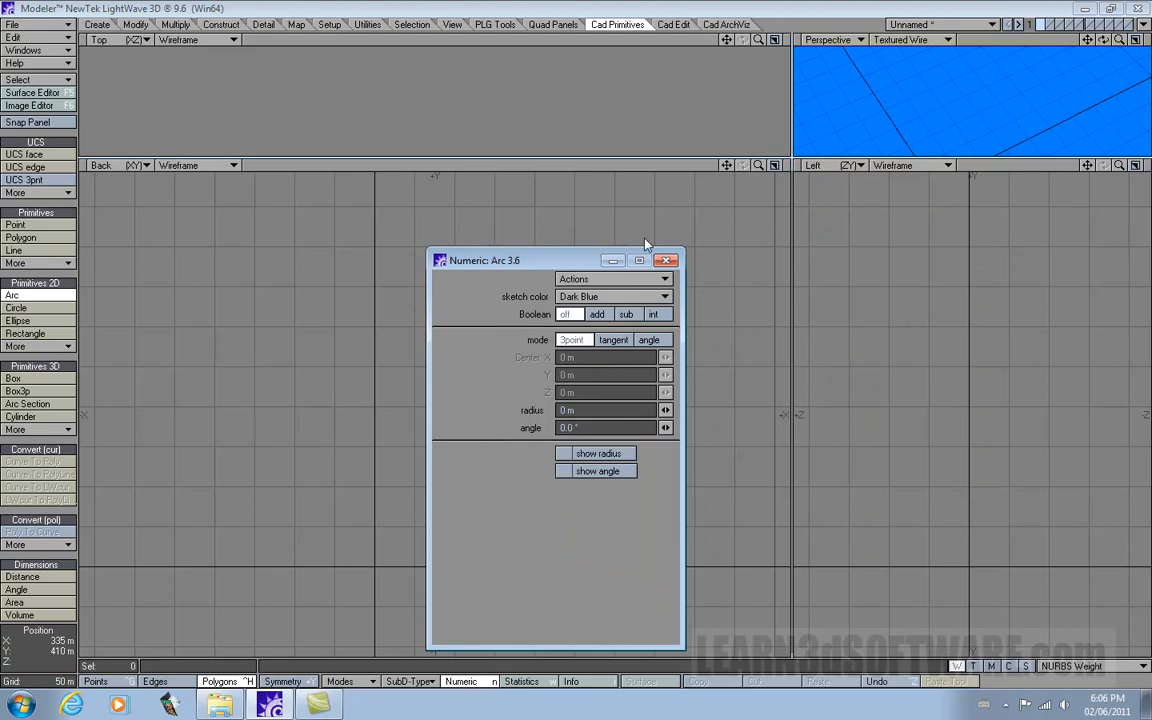
Step: Enlarge the Top and Perspective viewports and draw a three-point arc in the Top view, radius about 109 m and angle about 279°
{"action": "left_click_drag", "start_coordinate": [791, 160], "coordinate": [796, 358]}
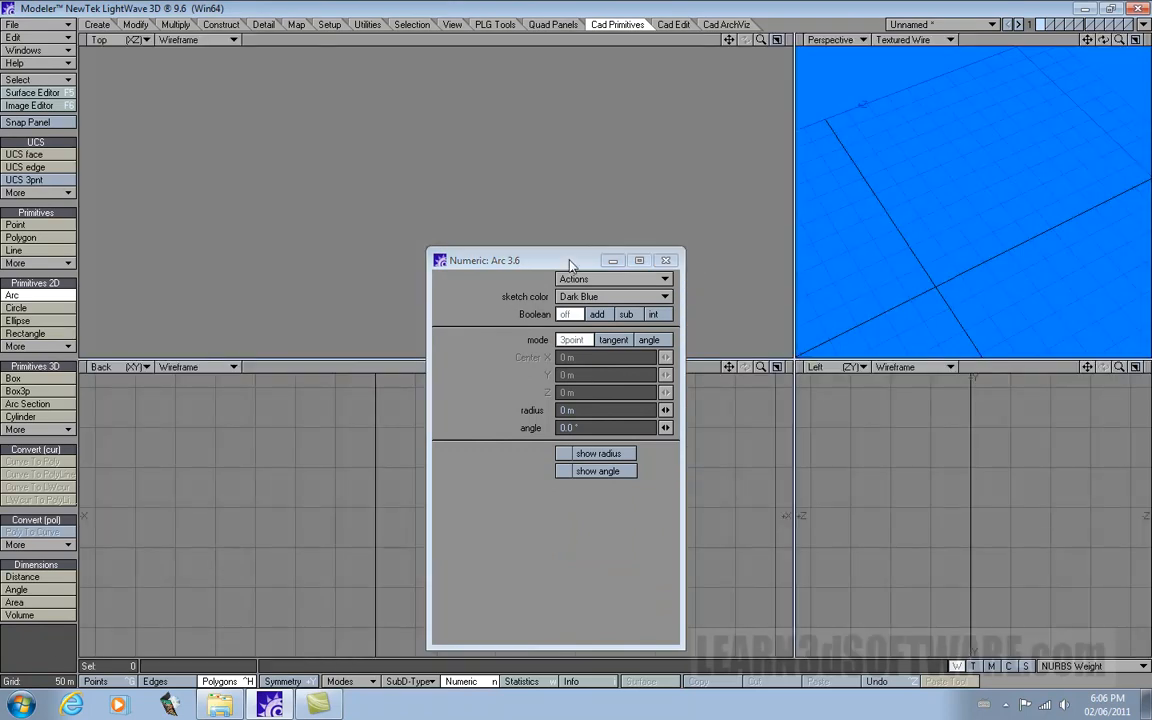
{"action": "left_click_drag", "start_coordinate": [525, 259], "coordinate": [301, 147]}
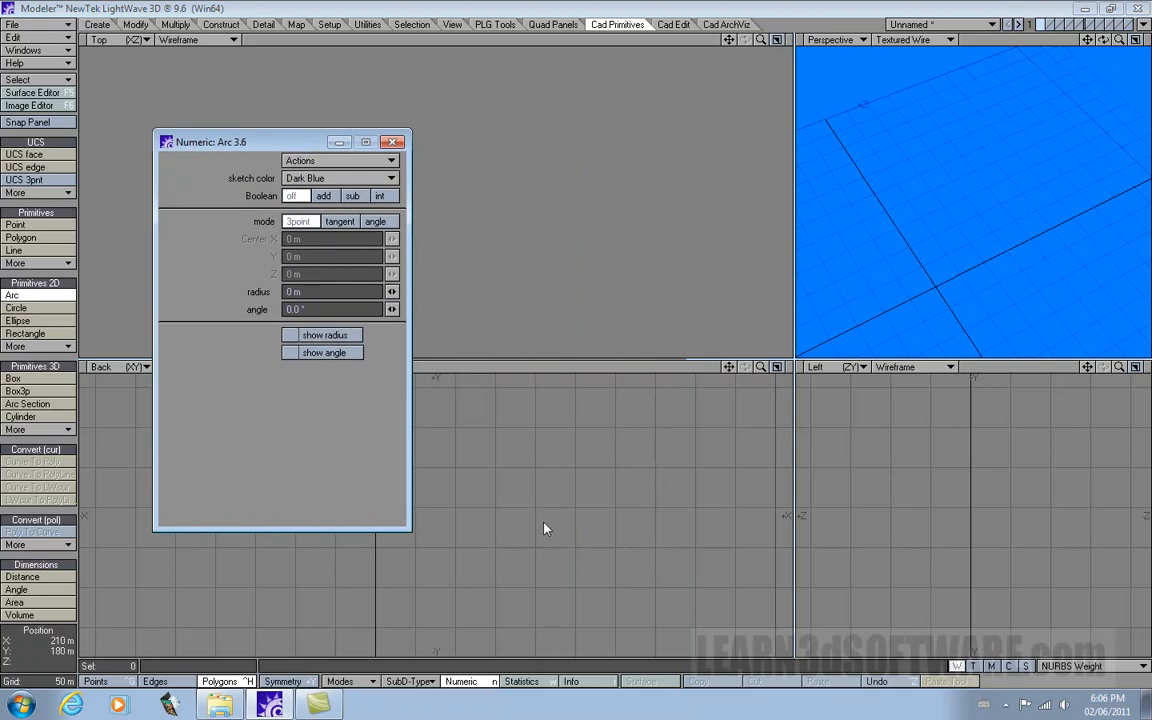
{"action": "left_click", "coordinate": [525, 276]}
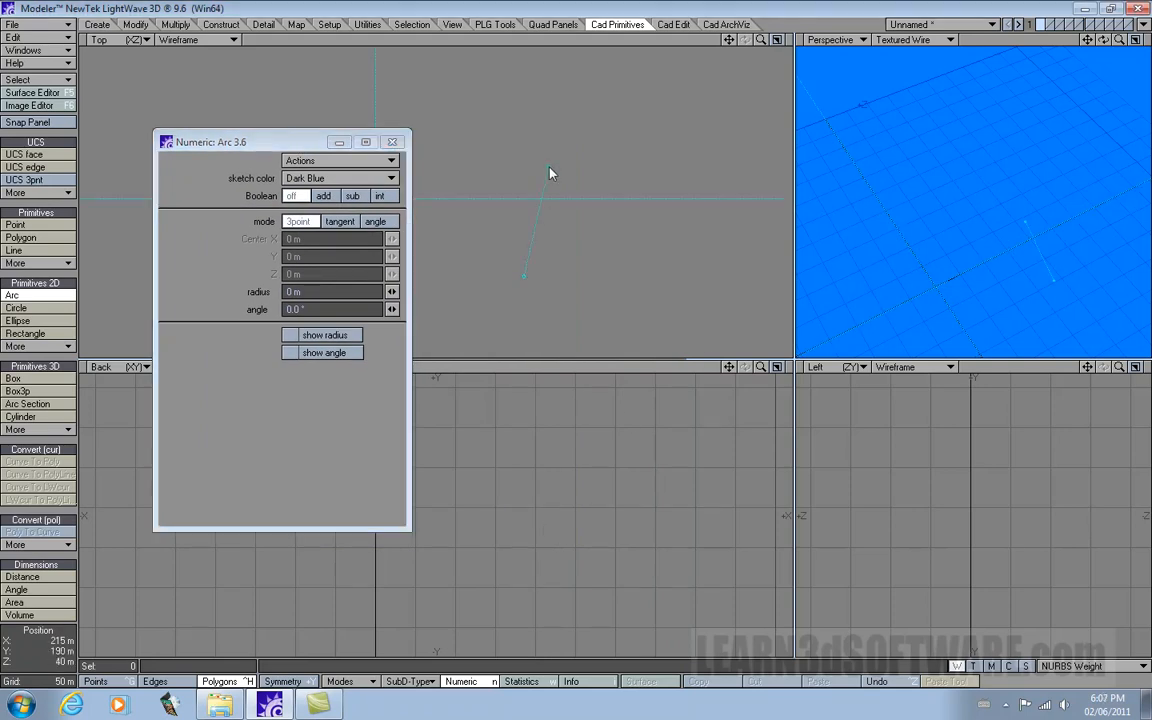
{"action": "left_click_drag", "start_coordinate": [639, 229], "coordinate": [686, 260]}
{"action": "left_click_drag", "start_coordinate": [1088, 42], "coordinate": [1129, 55]}
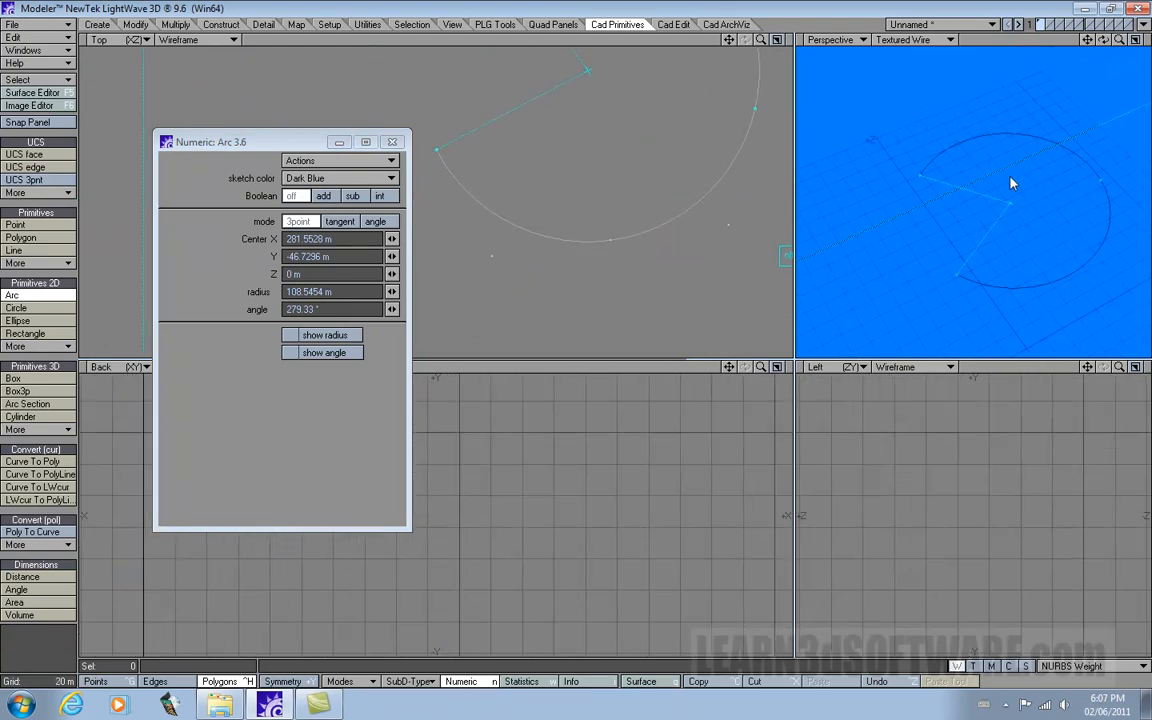
Step: Try green, red, magenta, orange and white as the arc's sketch color, and set it back to Dark Blue
{"action": "left_click", "coordinate": [320, 178]}
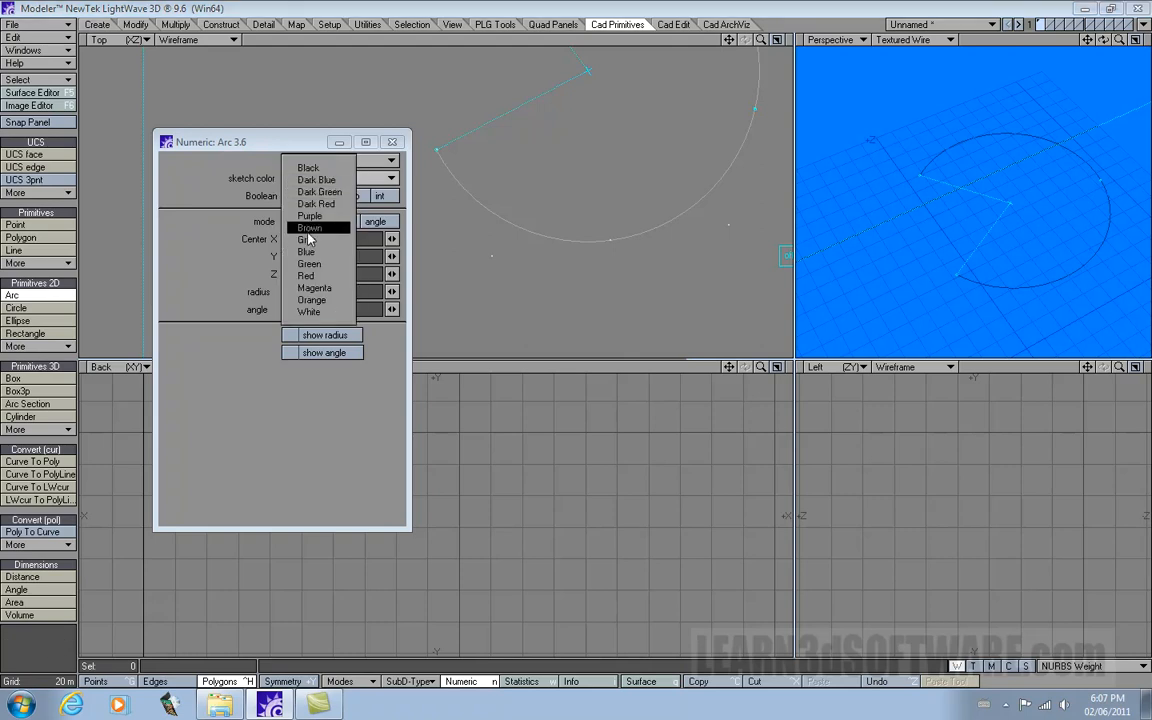
{"action": "left_click", "coordinate": [316, 263]}
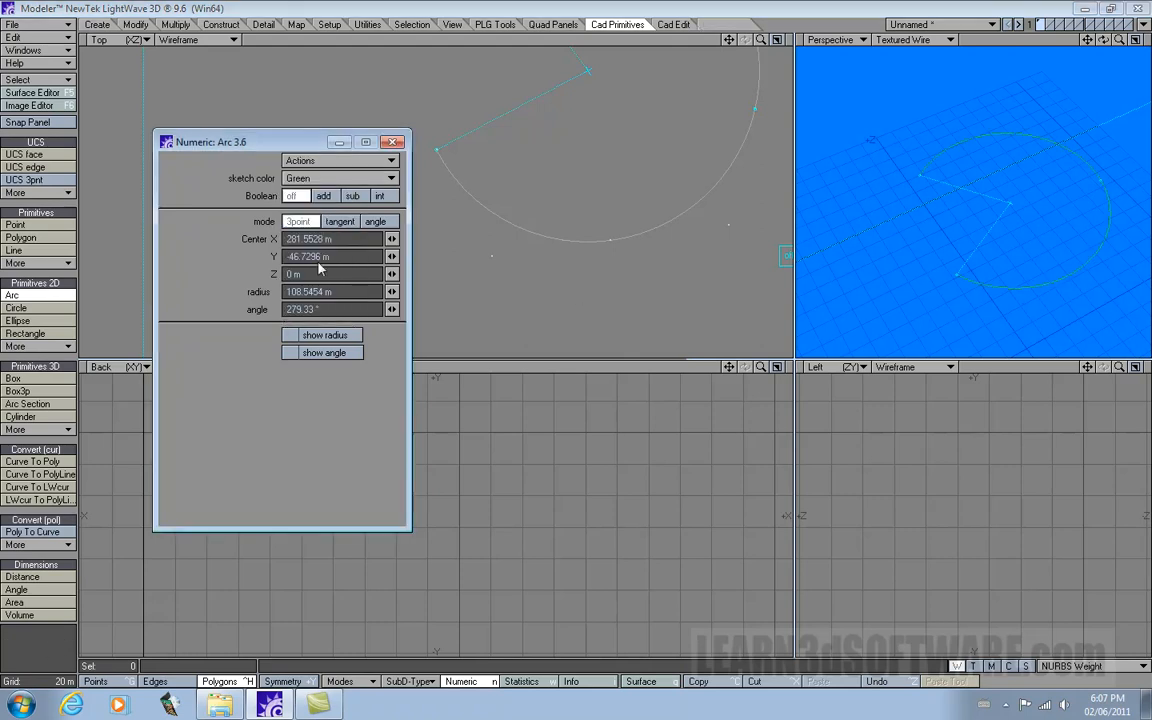
{"action": "left_click", "coordinate": [318, 178]}
{"action": "left_click", "coordinate": [316, 194]}
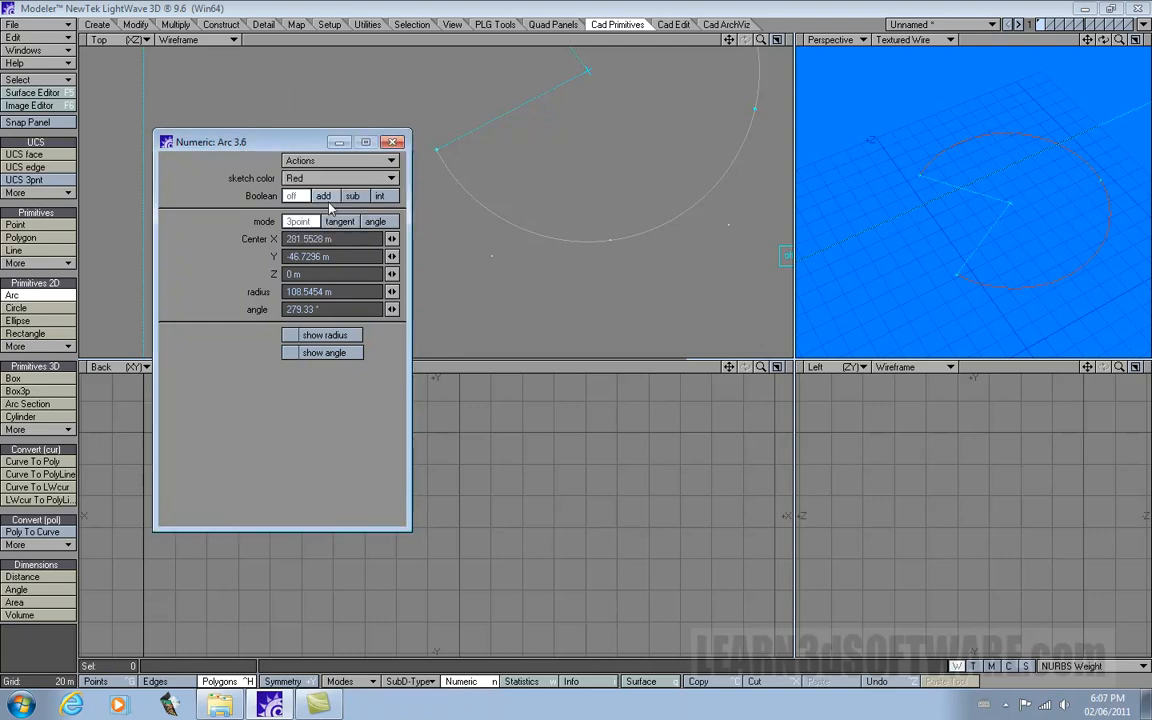
{"action": "left_click", "coordinate": [333, 178]}
{"action": "left_click", "coordinate": [337, 194]}
{"action": "left_click", "coordinate": [337, 178]}
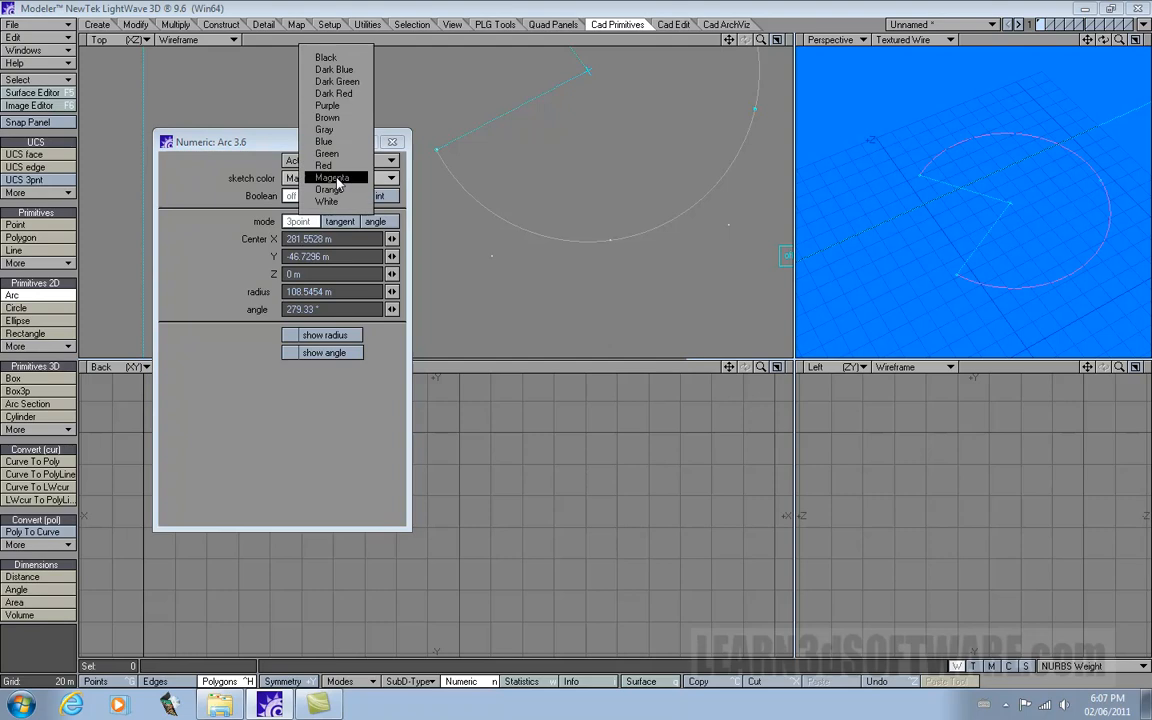
{"action": "left_click", "coordinate": [343, 189]}
{"action": "left_click", "coordinate": [342, 180]}
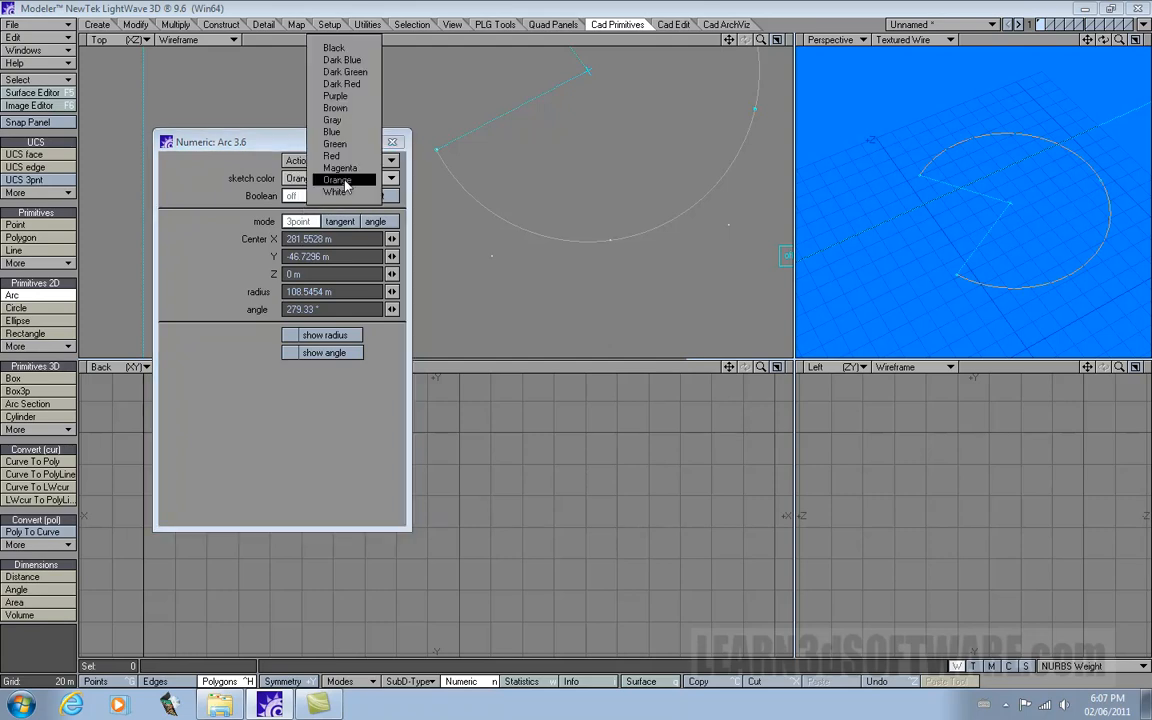
{"action": "left_click", "coordinate": [344, 192]}
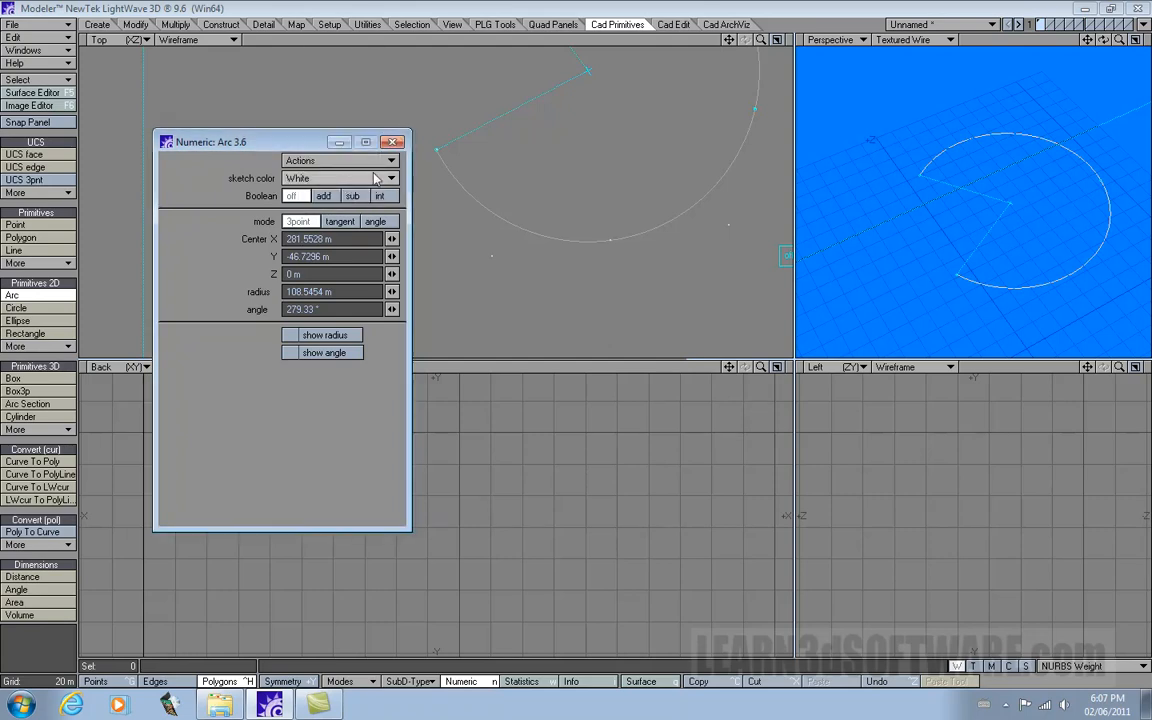
{"action": "left_click", "coordinate": [363, 180]}
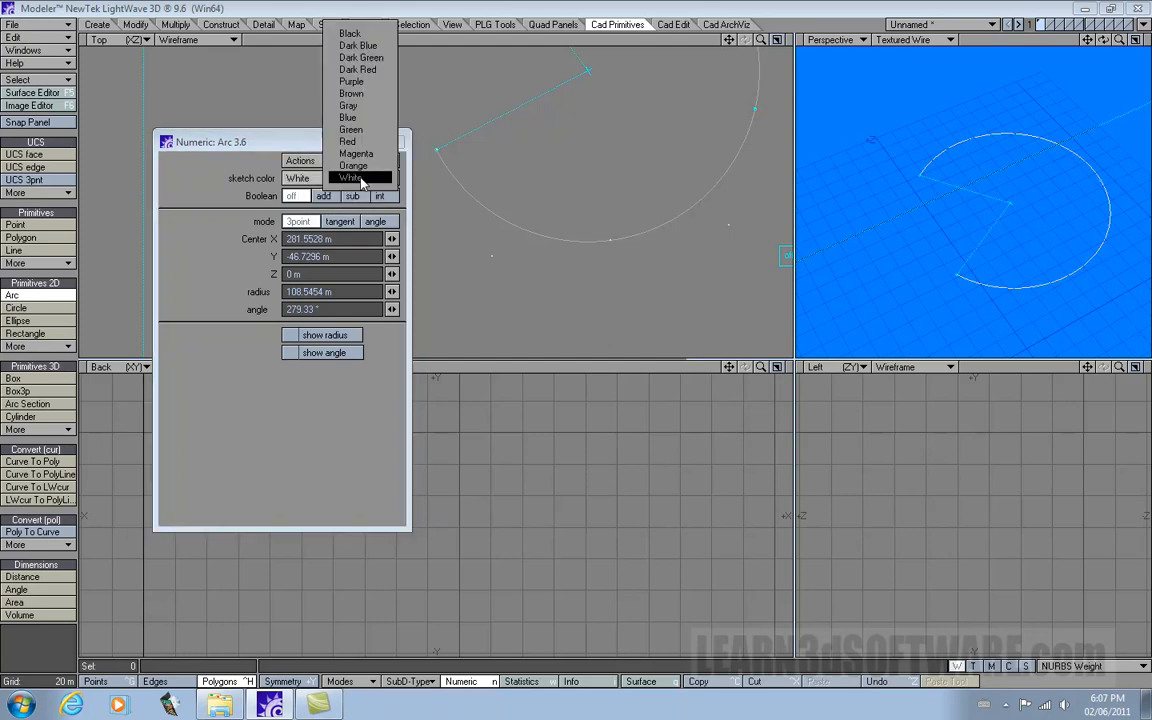
{"action": "left_click", "coordinate": [372, 48]}
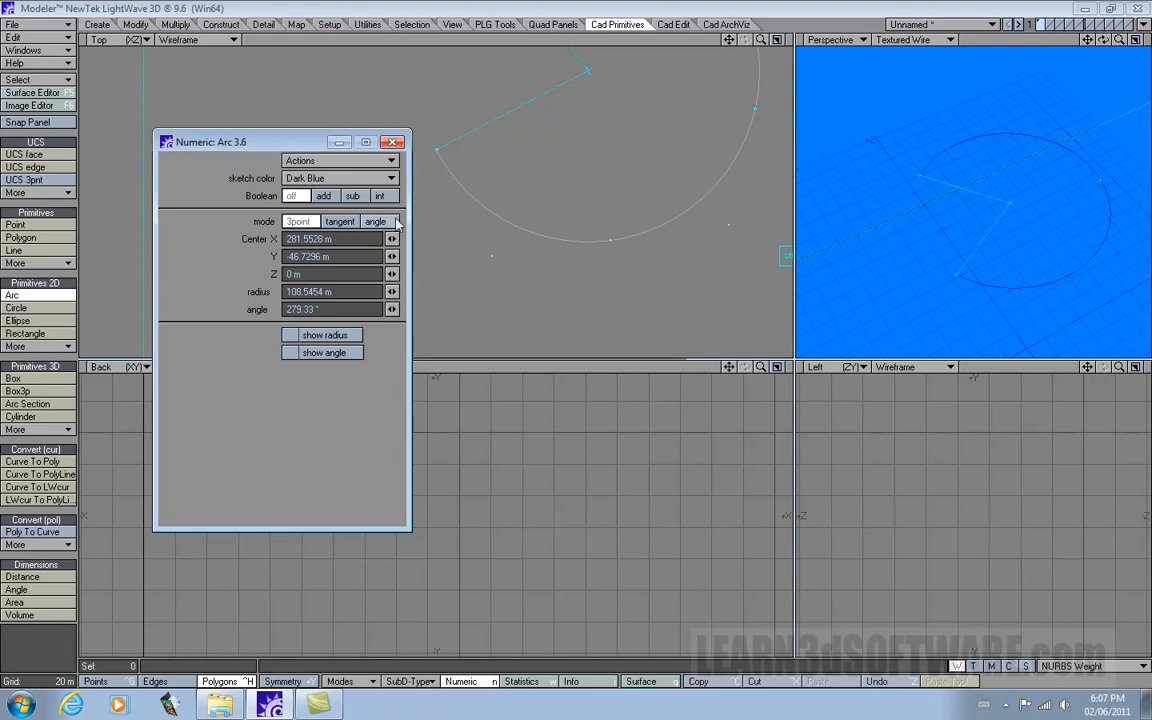
Step: Delete the arc, enlarge the Back viewport and place the numeric window over the Left view
{"action": "left_click_drag", "start_coordinate": [304, 130], "coordinate": [385, 136]}
{"action": "key", "text": "space"}
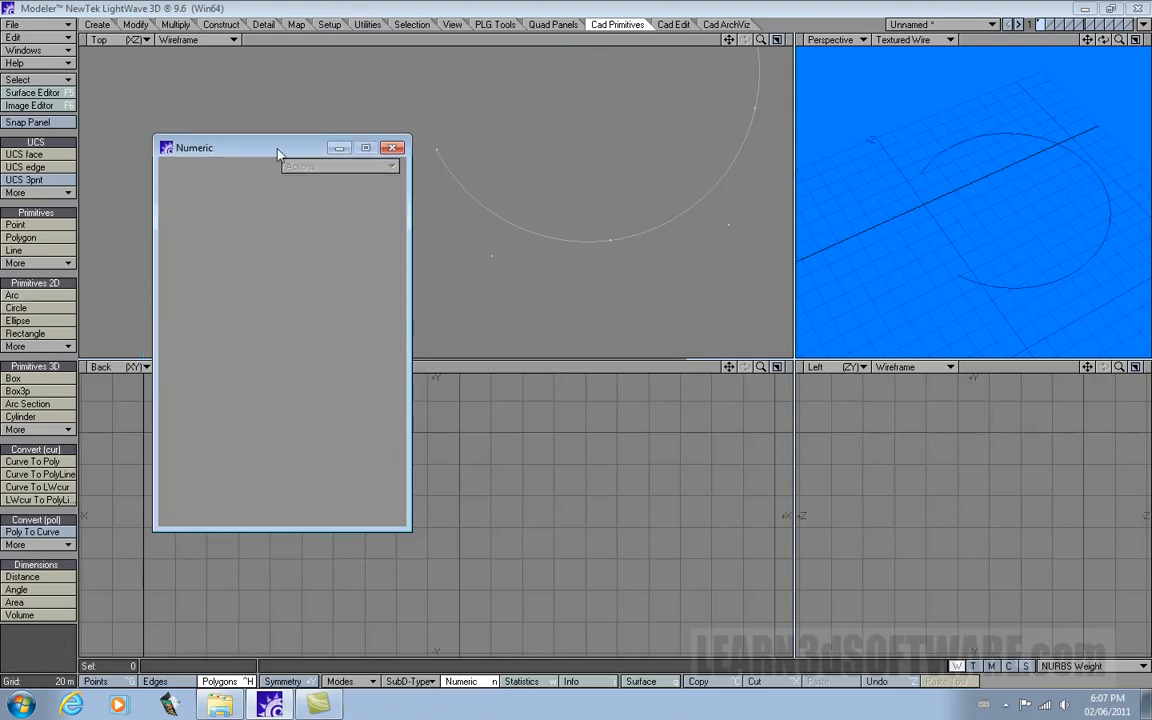
{"action": "left_click_drag", "start_coordinate": [278, 153], "coordinate": [372, 177]}
{"action": "key", "text": "Delete"}
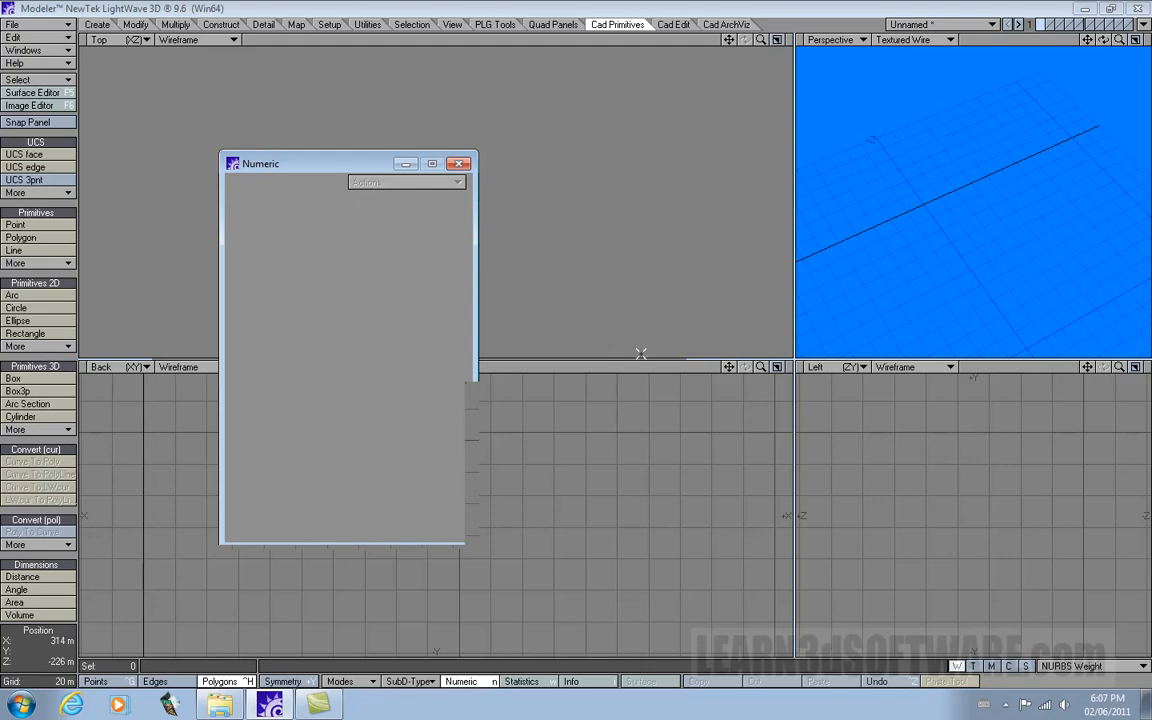
{"action": "left_click_drag", "start_coordinate": [773, 350], "coordinate": [673, 182]}
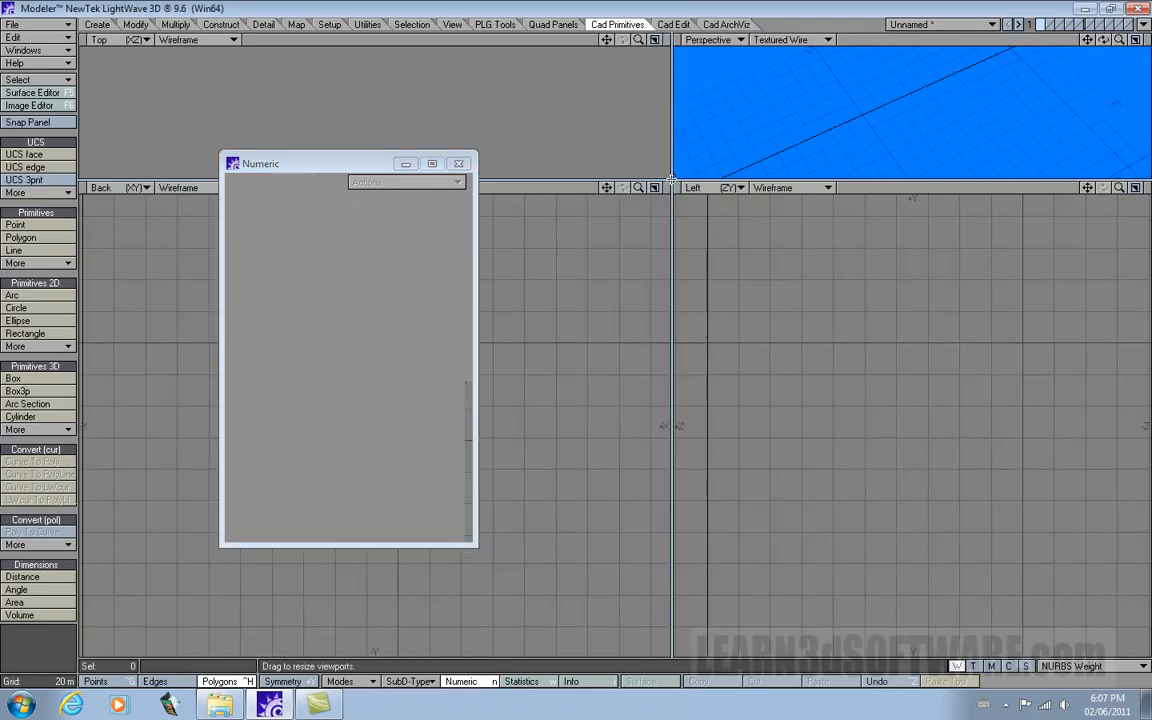
{"action": "left_click_drag", "start_coordinate": [355, 163], "coordinate": [930, 221]}
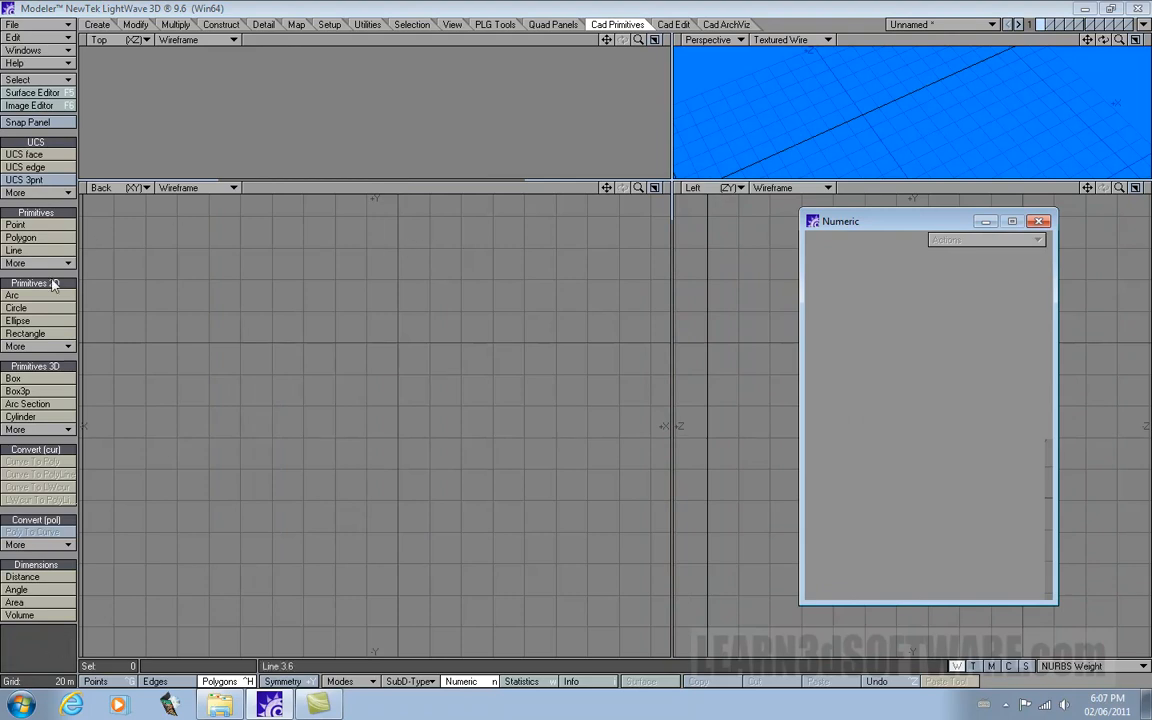
Step: Draw a three-point arc bulging upward in the Back view, radius about 102 m and angle about 153°, and delete it
{"action": "left_click", "coordinate": [13, 296]}
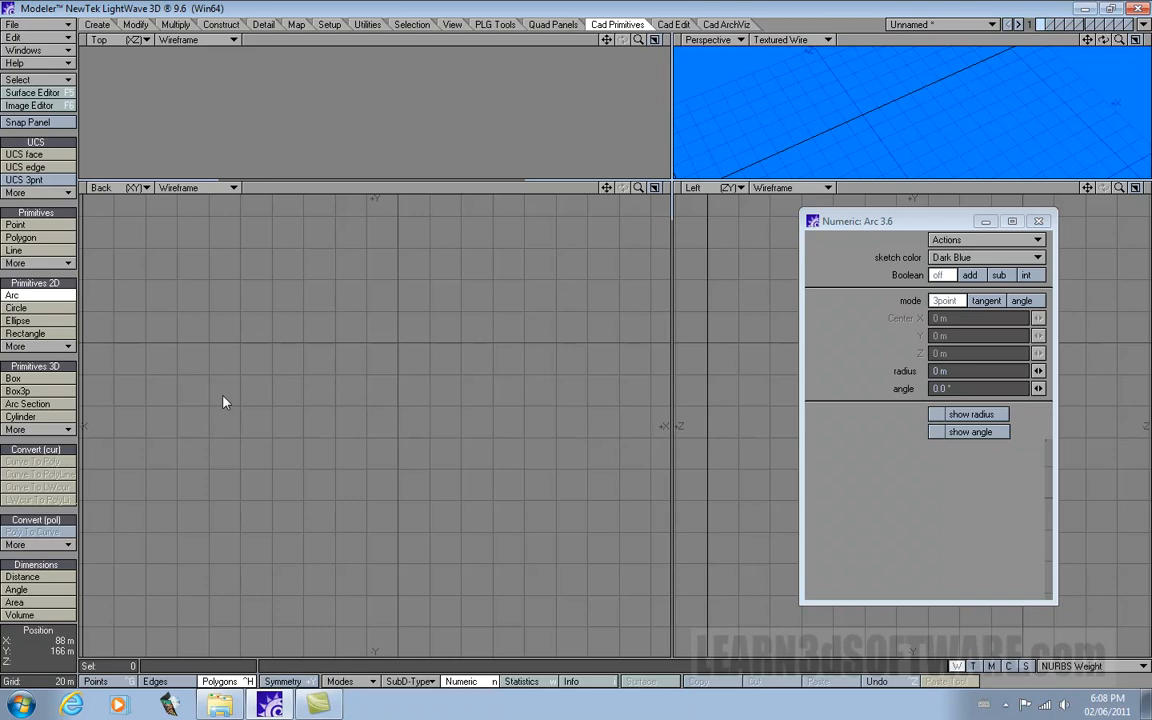
{"action": "left_click_drag", "start_coordinate": [223, 396], "coordinate": [535, 396]}
{"action": "left_click_drag", "start_coordinate": [393, 321], "coordinate": [367, 278]}
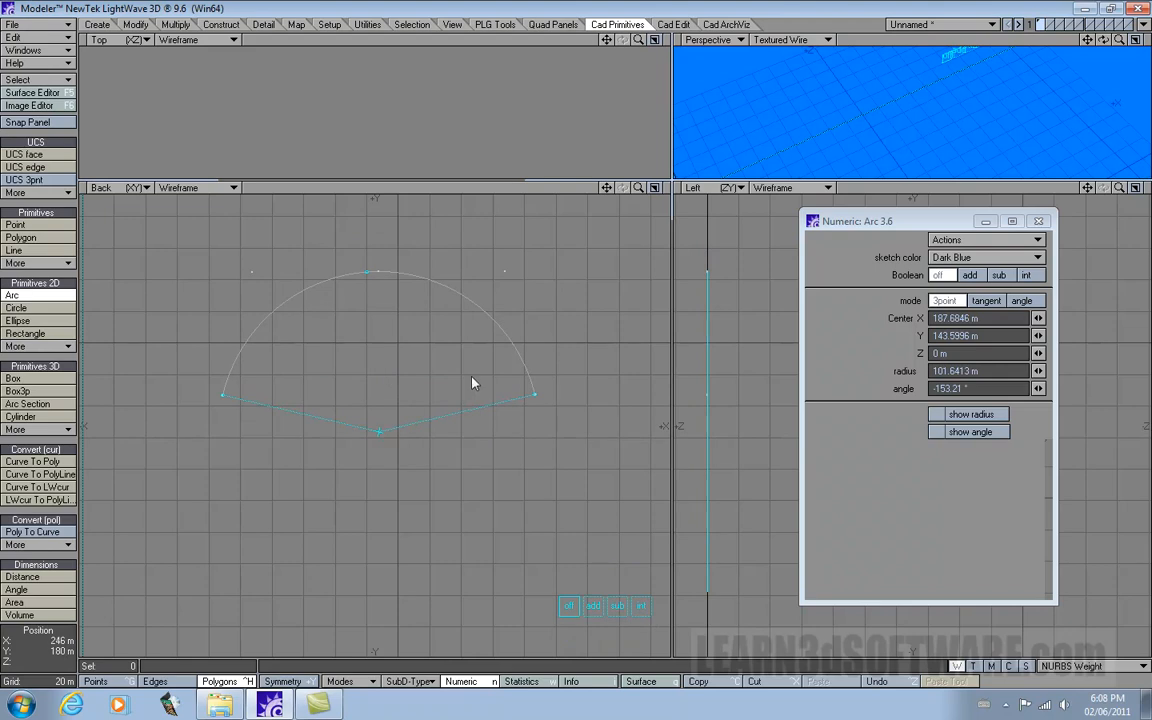
{"action": "key", "text": "space"}
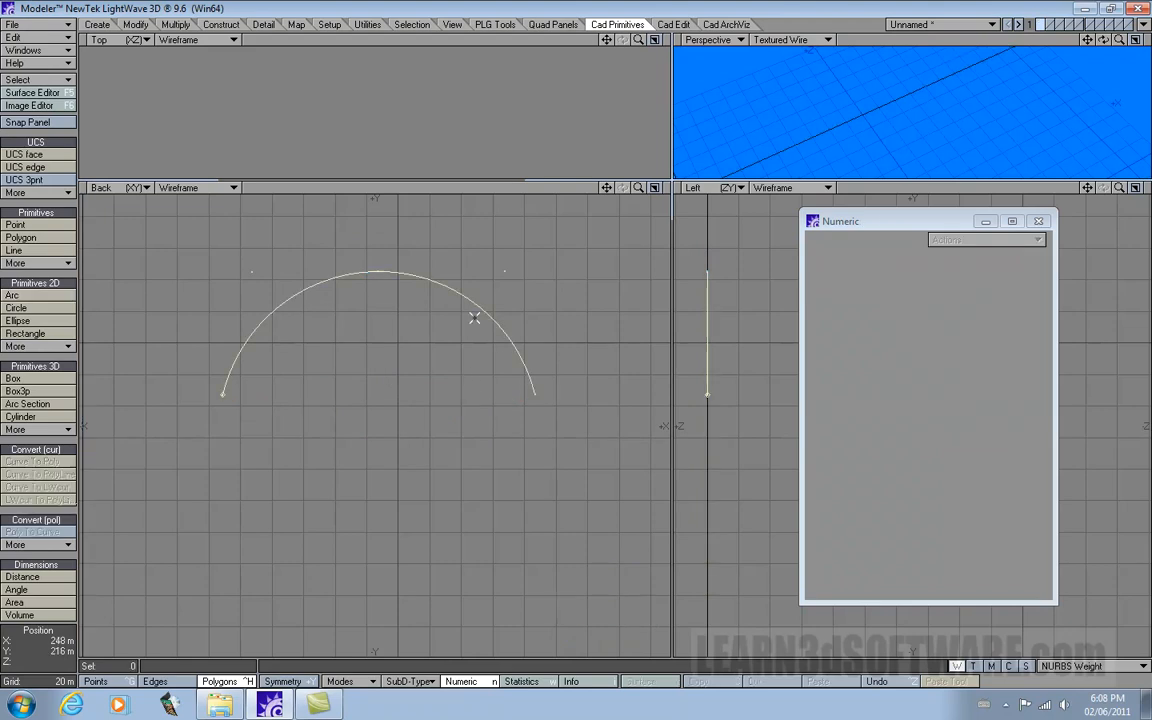
{"action": "key", "text": "Delete"}
Step: Draw another upward three-point arc in the Back view and adjust its middle point to a radius of about 112 m and angle about 157°
{"action": "left_click", "coordinate": [40, 295]}
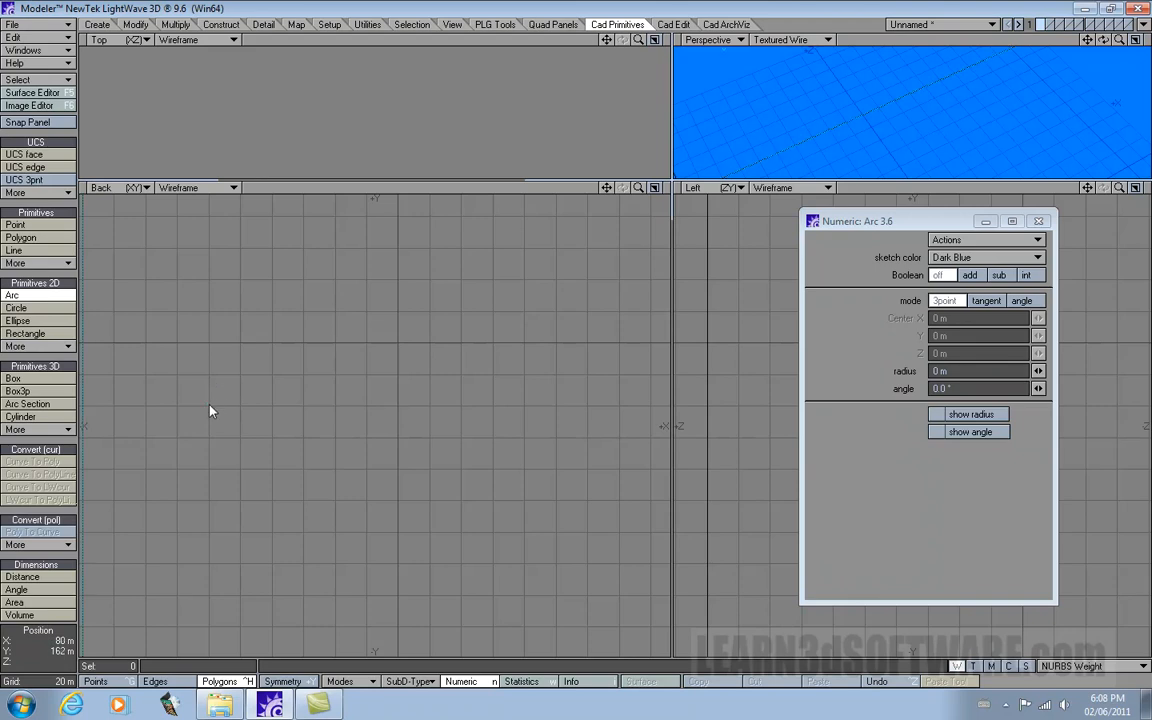
{"action": "left_click", "coordinate": [556, 406]}
{"action": "left_click_drag", "start_coordinate": [388, 253], "coordinate": [521, 193]}
{"action": "left_click_drag", "start_coordinate": [611, 188], "coordinate": [604, 289]}
{"action": "left_click_drag", "start_coordinate": [379, 306], "coordinate": [380, 371]}
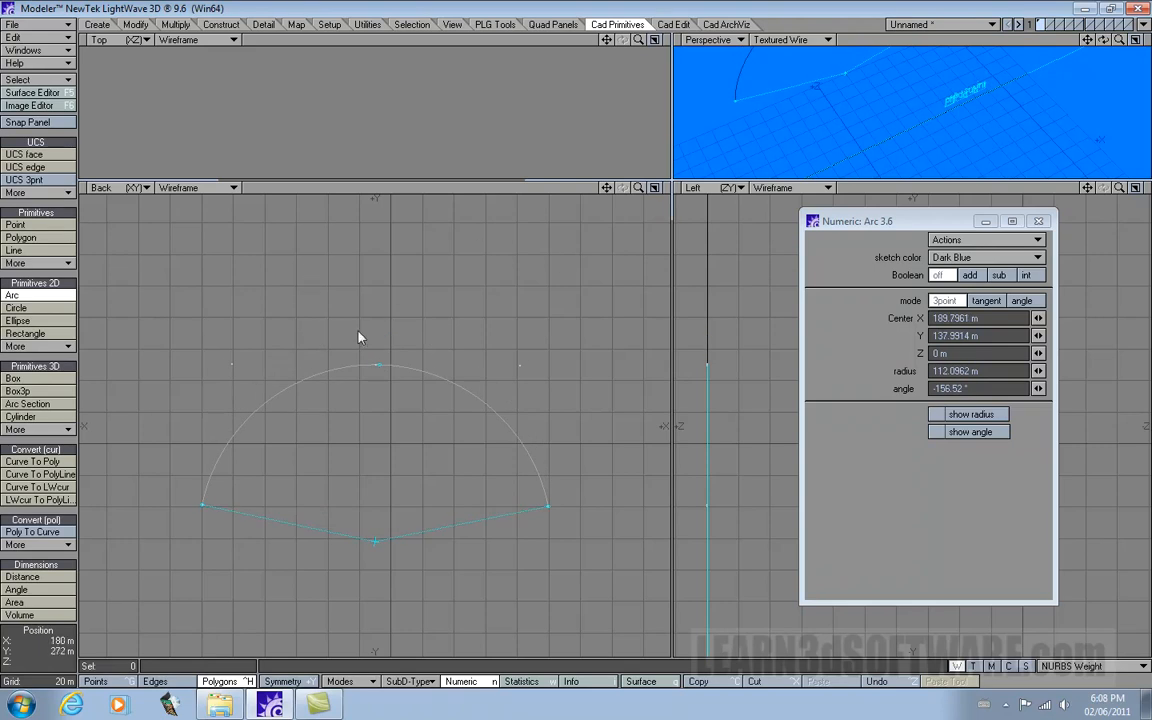
Step: Finish the upward arc in the Back view, select it and delete it
{"action": "key", "text": "space"}
{"action": "left_click", "coordinate": [410, 367]}
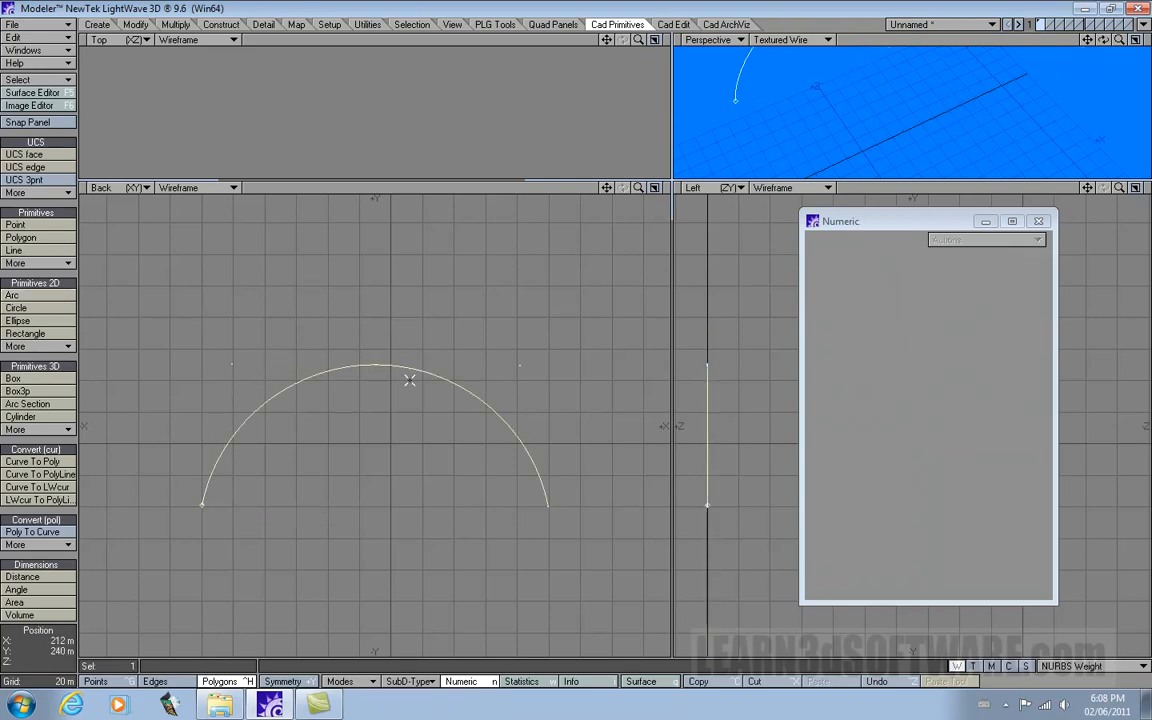
{"action": "key", "text": "Delete"}
Step: Draw a three-point arc bulging toward +X in the Back view, adjusting its upper end and centre, radius about 103 m and angle about 238°
{"action": "left_click", "coordinate": [39, 296]}
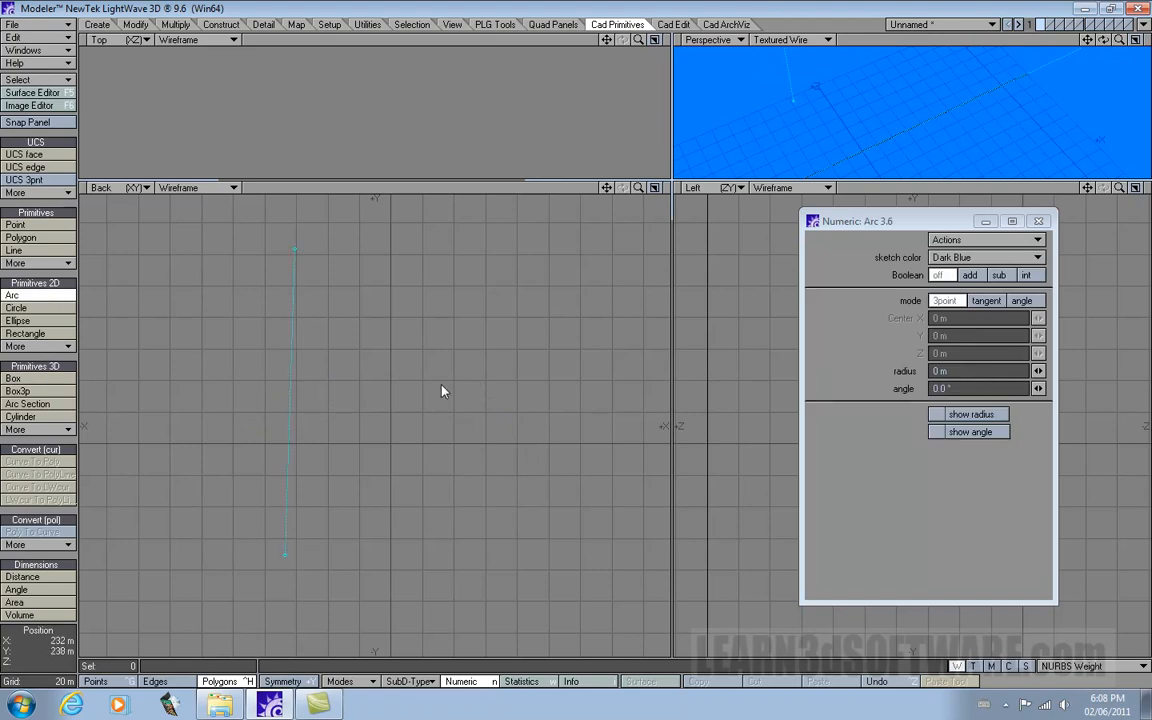
{"action": "left_click_drag", "start_coordinate": [443, 391], "coordinate": [458, 265]}
{"action": "mouse_move", "coordinate": [294, 258]}
{"action": "left_mouse_down"}
{"action": "mouse_move", "coordinate": [278, 365]}
{"action": "mouse_move", "coordinate": [277, 272]}
{"action": "left_mouse_up"}
{"action": "mouse_move", "coordinate": [360, 418]}
{"action": "left_mouse_down"}
{"action": "mouse_move", "coordinate": [252, 414]}
{"action": "mouse_move", "coordinate": [362, 411]}
{"action": "mouse_move", "coordinate": [296, 406]}
{"action": "mouse_move", "coordinate": [340, 423]}
{"action": "mouse_move", "coordinate": [283, 414]}
{"action": "mouse_move", "coordinate": [337, 406]}
{"action": "mouse_move", "coordinate": [291, 396]}
{"action": "mouse_move", "coordinate": [391, 433]}
{"action": "mouse_move", "coordinate": [342, 383]}
{"action": "mouse_move", "coordinate": [356, 433]}
{"action": "left_mouse_up"}
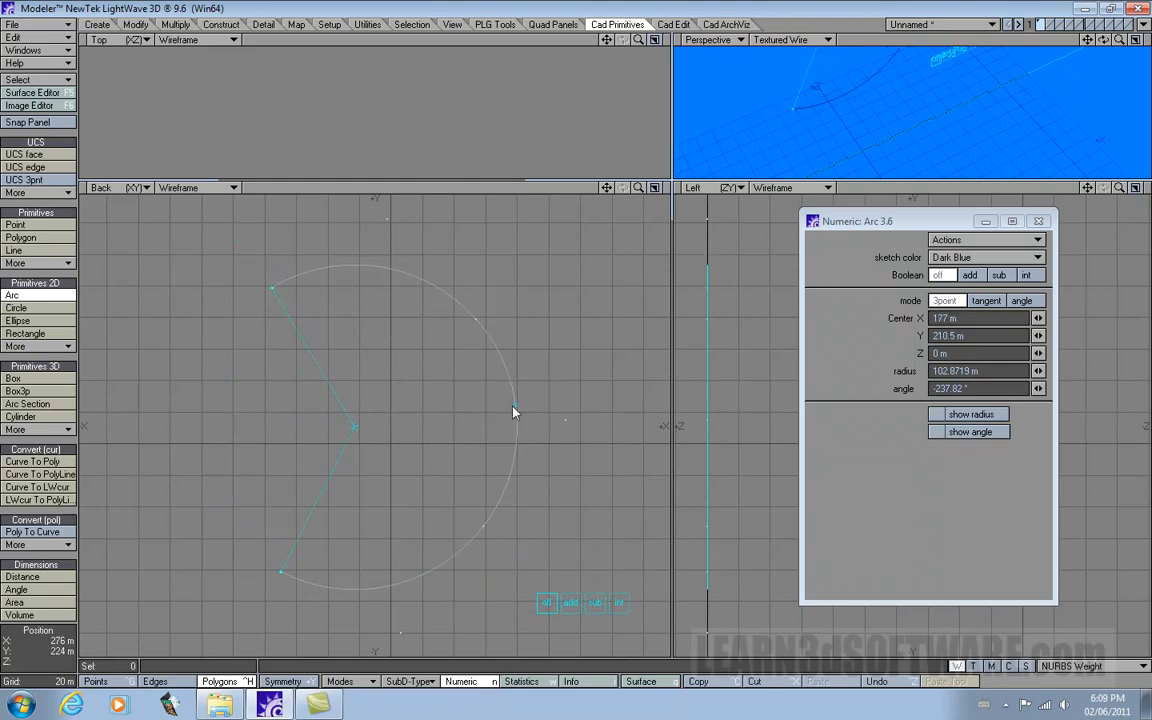
Step: Reshape the arc by its middle point and both ends to a radius of about 96 m, and move it by its centre point
{"action": "mouse_move", "coordinate": [517, 409]}
{"action": "left_mouse_down"}
{"action": "mouse_move", "coordinate": [327, 424]}
{"action": "mouse_move", "coordinate": [423, 407]}
{"action": "mouse_move", "coordinate": [486, 324]}
{"action": "mouse_move", "coordinate": [525, 393]}
{"action": "mouse_move", "coordinate": [525, 432]}
{"action": "mouse_move", "coordinate": [500, 487]}
{"action": "mouse_move", "coordinate": [514, 404]}
{"action": "mouse_move", "coordinate": [568, 404]}
{"action": "mouse_move", "coordinate": [514, 406]}
{"action": "mouse_move", "coordinate": [576, 389]}
{"action": "mouse_move", "coordinate": [563, 244]}
{"action": "mouse_move", "coordinate": [545, 399]}
{"action": "mouse_move", "coordinate": [528, 414]}
{"action": "left_mouse_up"}
{"action": "mouse_move", "coordinate": [273, 291]}
{"action": "left_mouse_down"}
{"action": "mouse_move", "coordinate": [361, 295]}
{"action": "mouse_move", "coordinate": [462, 355]}
{"action": "mouse_move", "coordinate": [368, 301]}
{"action": "mouse_move", "coordinate": [399, 332]}
{"action": "mouse_move", "coordinate": [411, 388]}
{"action": "mouse_move", "coordinate": [350, 323]}
{"action": "mouse_move", "coordinate": [400, 412]}
{"action": "mouse_move", "coordinate": [360, 306]}
{"action": "mouse_move", "coordinate": [293, 280]}
{"action": "left_mouse_up"}
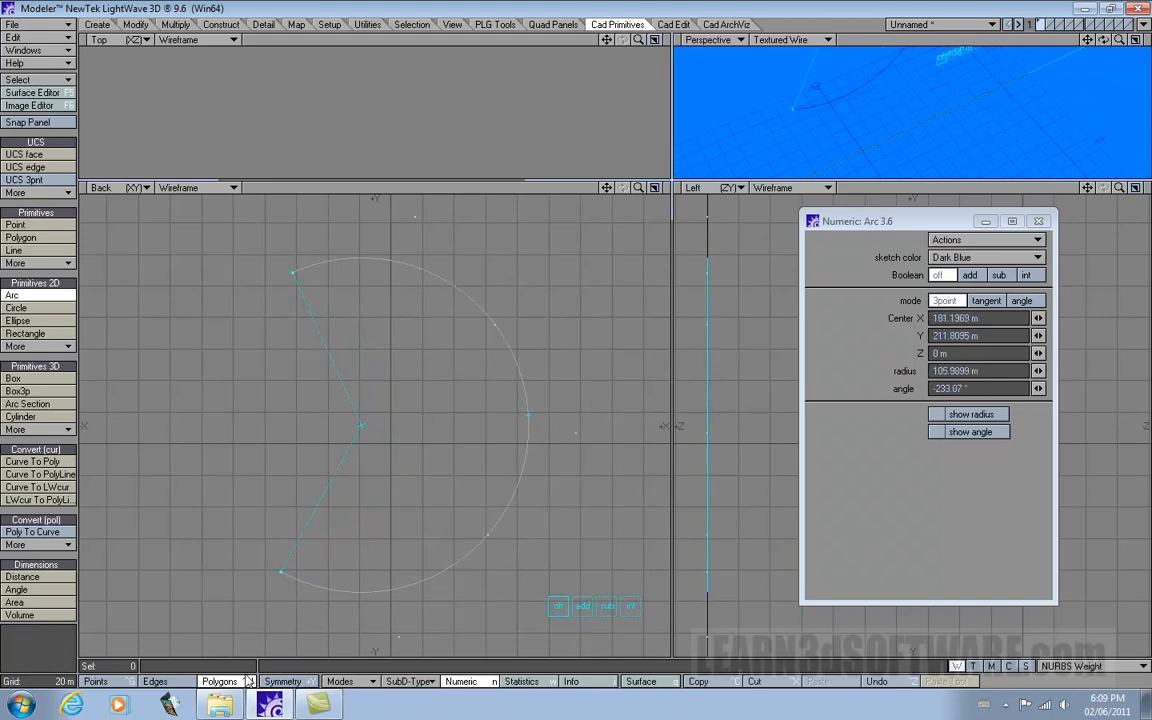
{"action": "left_click_drag", "start_coordinate": [280, 573], "coordinate": [348, 530]}
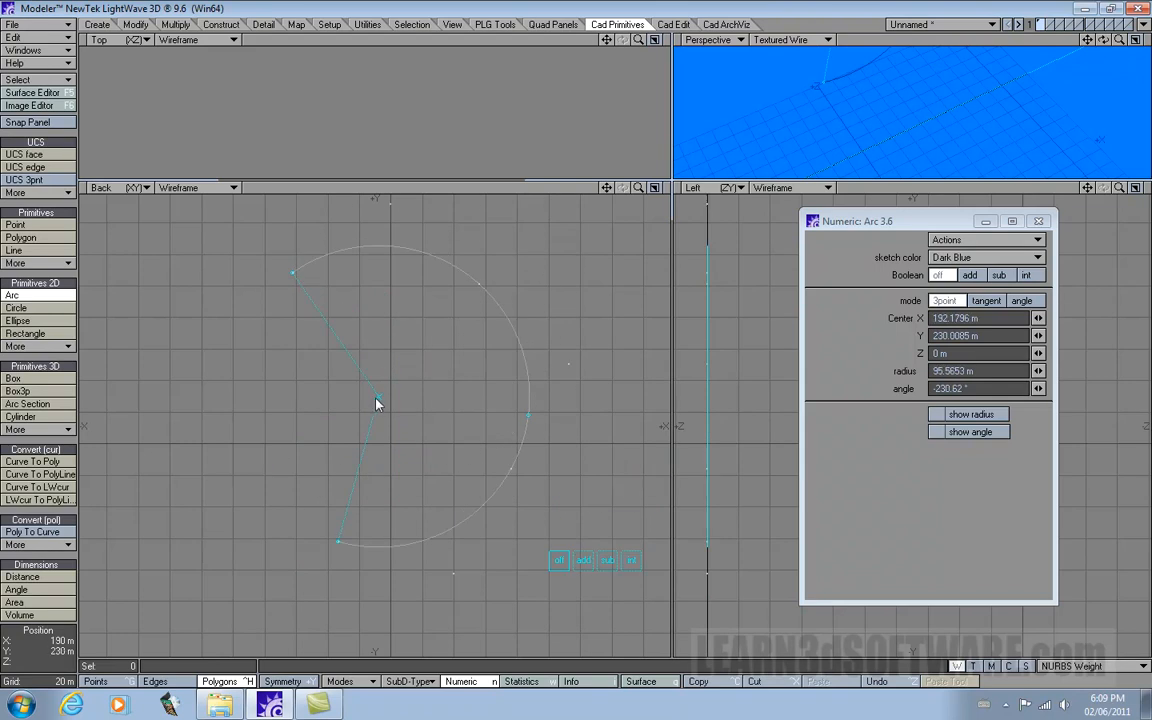
{"action": "mouse_move", "coordinate": [376, 403]}
{"action": "left_mouse_down"}
{"action": "mouse_move", "coordinate": [255, 414]}
{"action": "mouse_move", "coordinate": [432, 342]}
{"action": "mouse_move", "coordinate": [468, 440]}
{"action": "mouse_move", "coordinate": [362, 413]}
{"action": "left_mouse_up"}
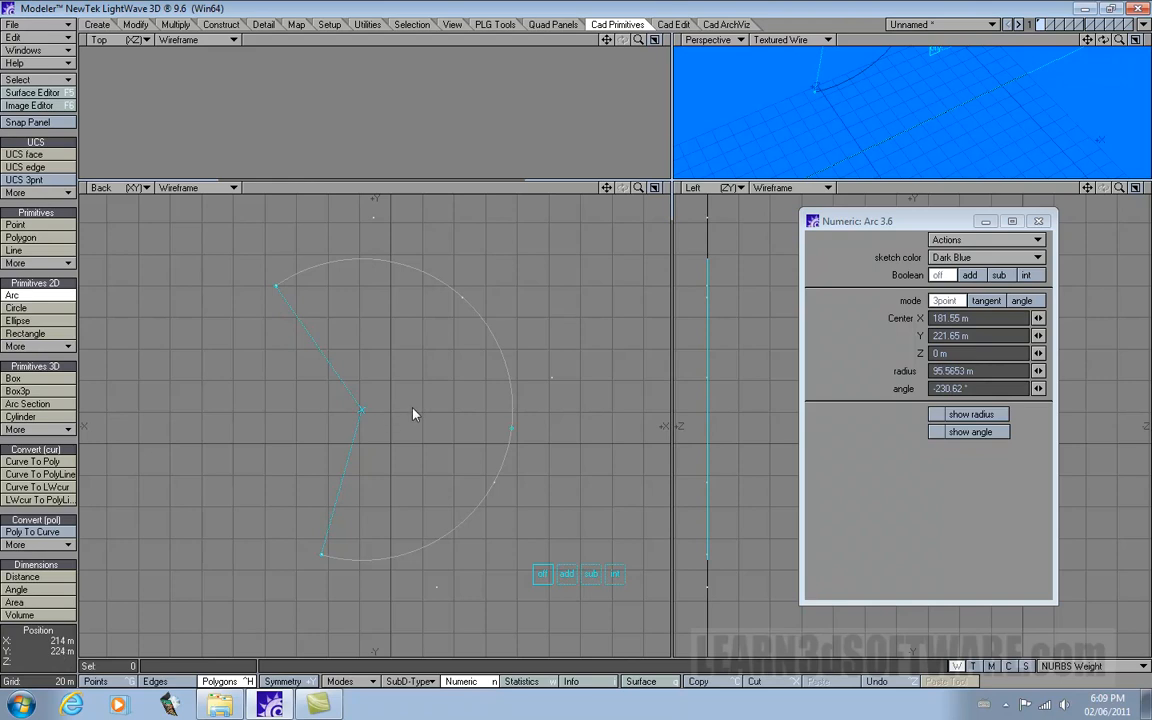
Step: Finish the reshaped arc, select it and delete it
{"action": "left_click_drag", "start_coordinate": [638, 187], "coordinate": [612, 187]}
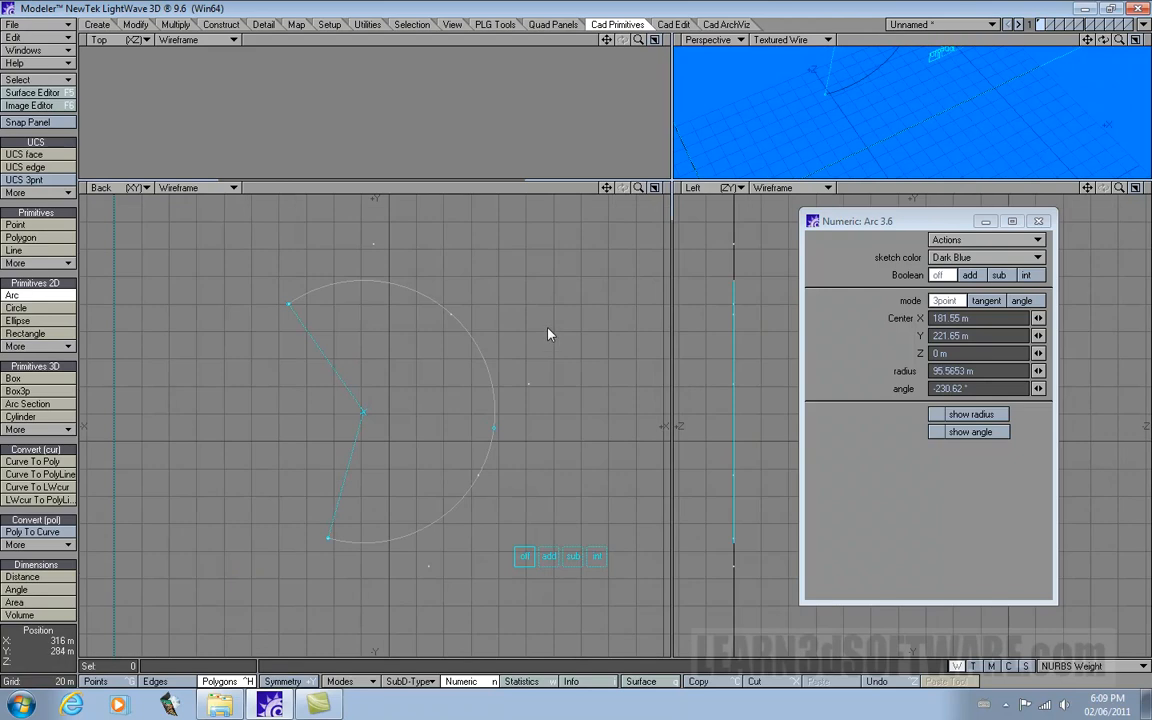
{"action": "key", "text": "space"}
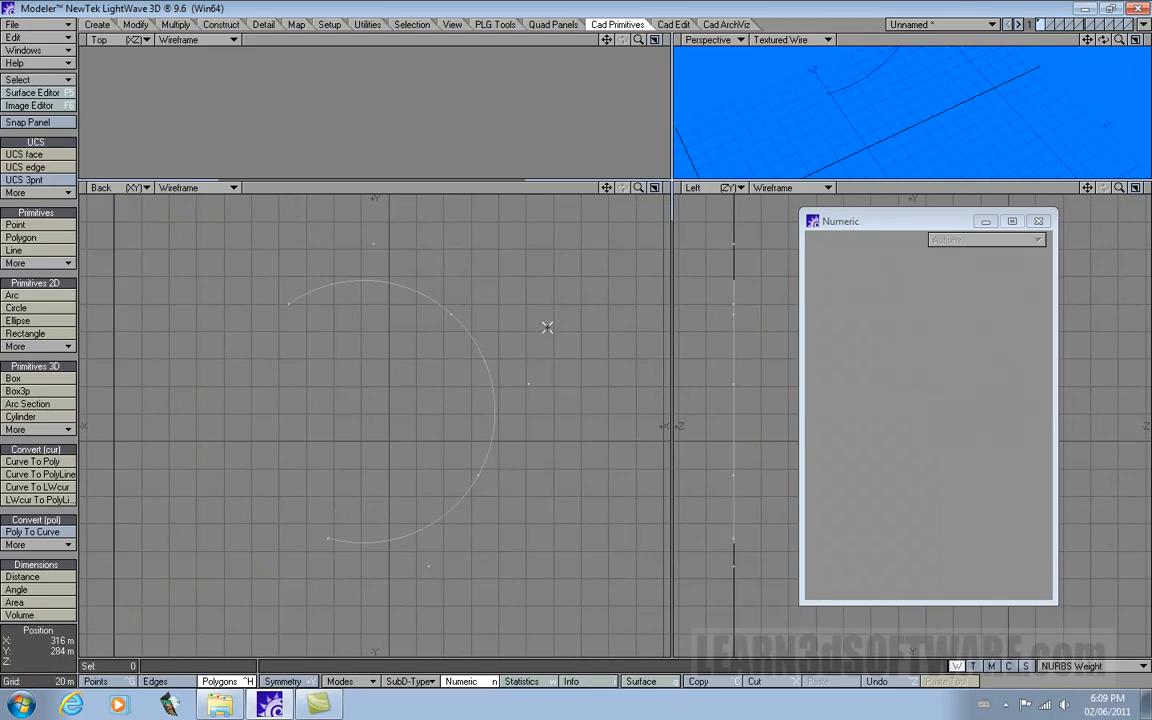
{"action": "left_click", "coordinate": [461, 362]}
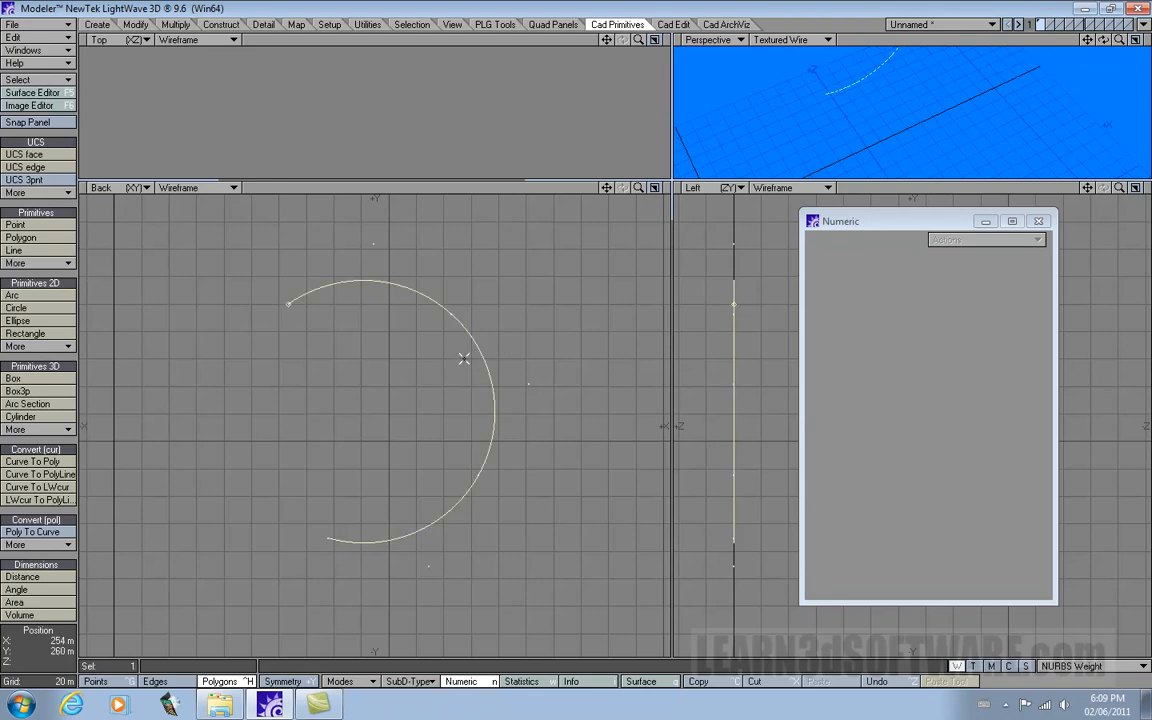
{"action": "key", "text": "Delete"}
Step: Draw an arc in tangent mode in the Back view, bulging upward, with a radius of about 105 m and angle of about -198.5°
{"action": "left_click", "coordinate": [40, 295]}
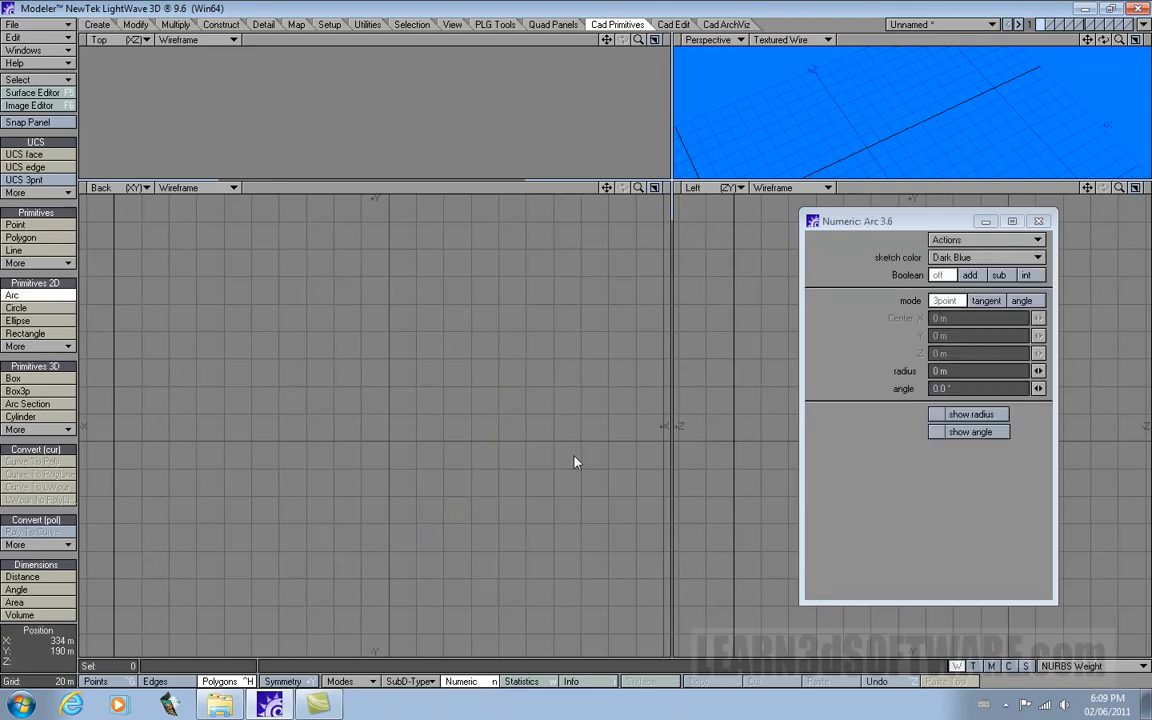
{"action": "left_click", "coordinate": [986, 301]}
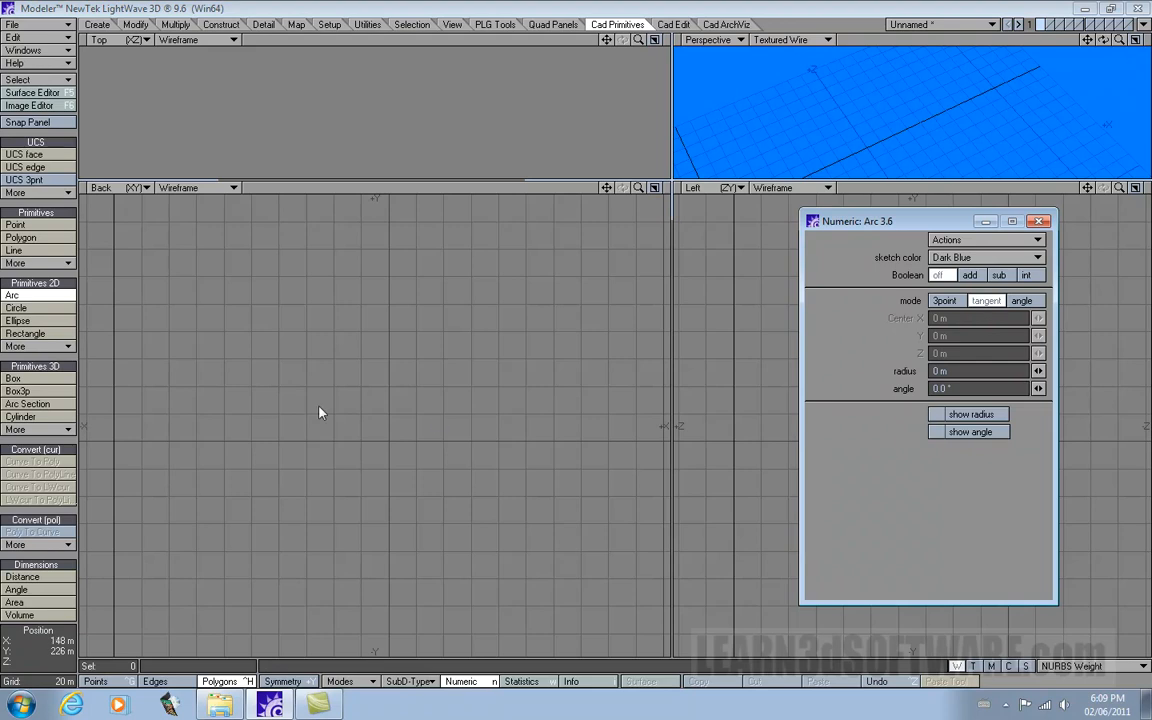
{"action": "left_click", "coordinate": [252, 423]}
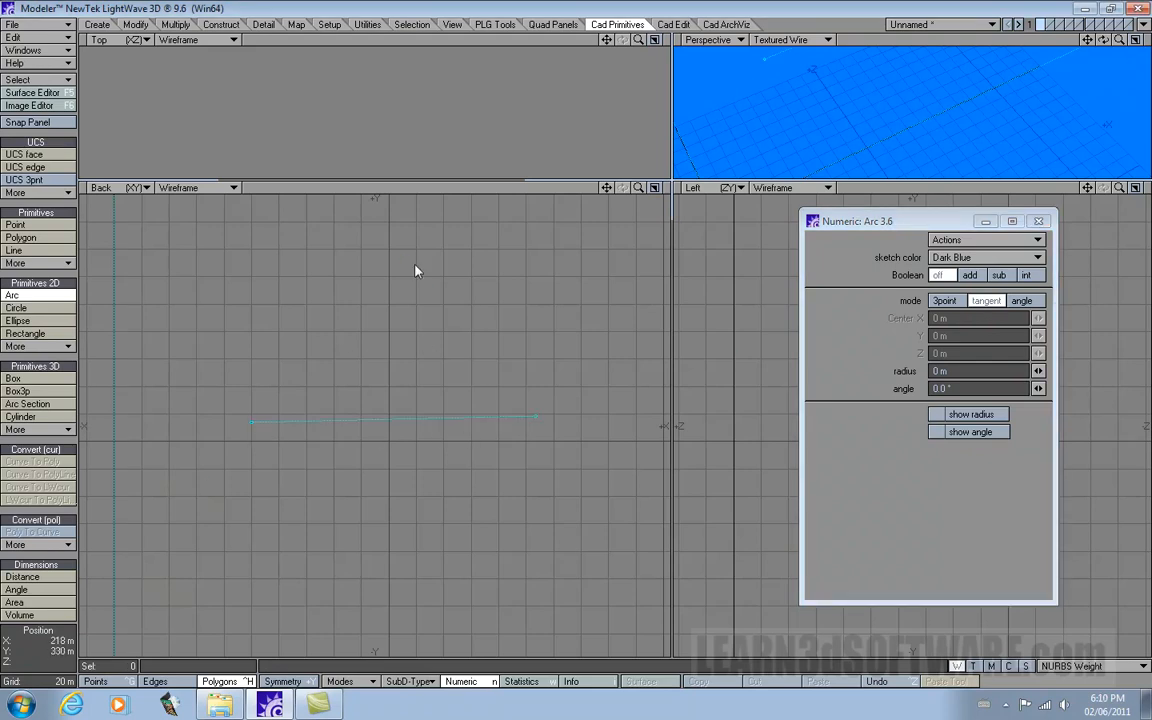
{"action": "left_click_drag", "start_coordinate": [415, 265], "coordinate": [557, 258]}
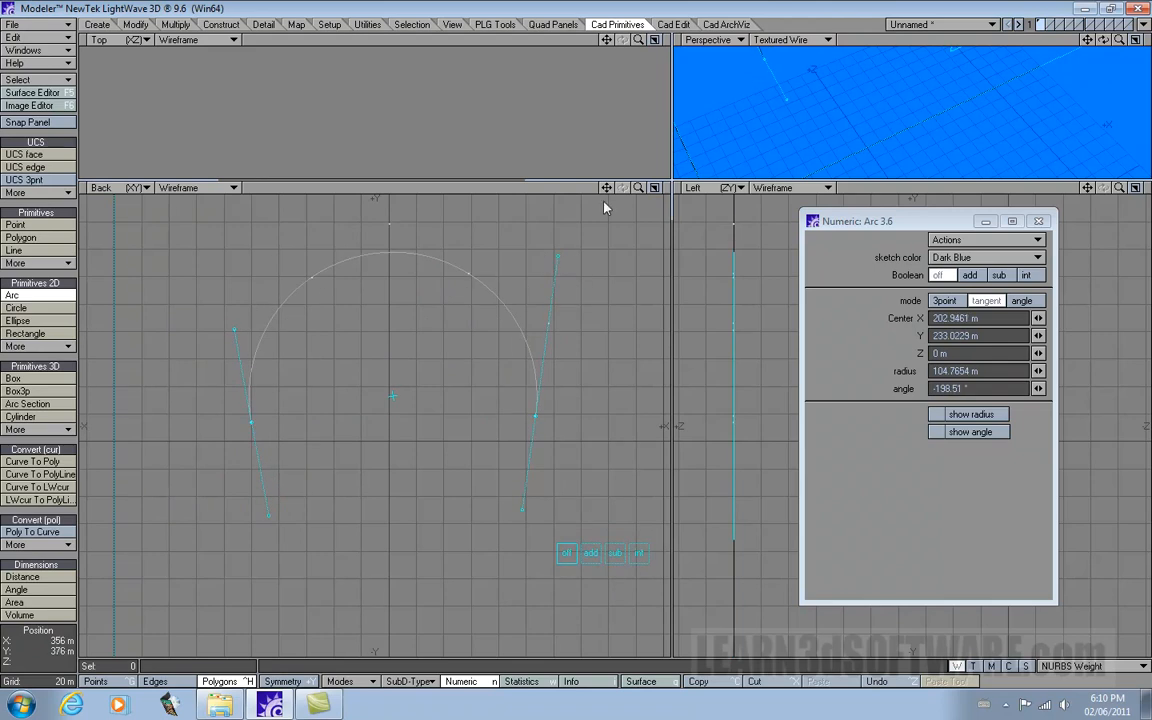
Step: Reshape the tangent arc by its end points and tangent handles to a radius of about 85 m and an angle of about -216°
{"action": "left_click_drag", "start_coordinate": [606, 188], "coordinate": [592, 218]}
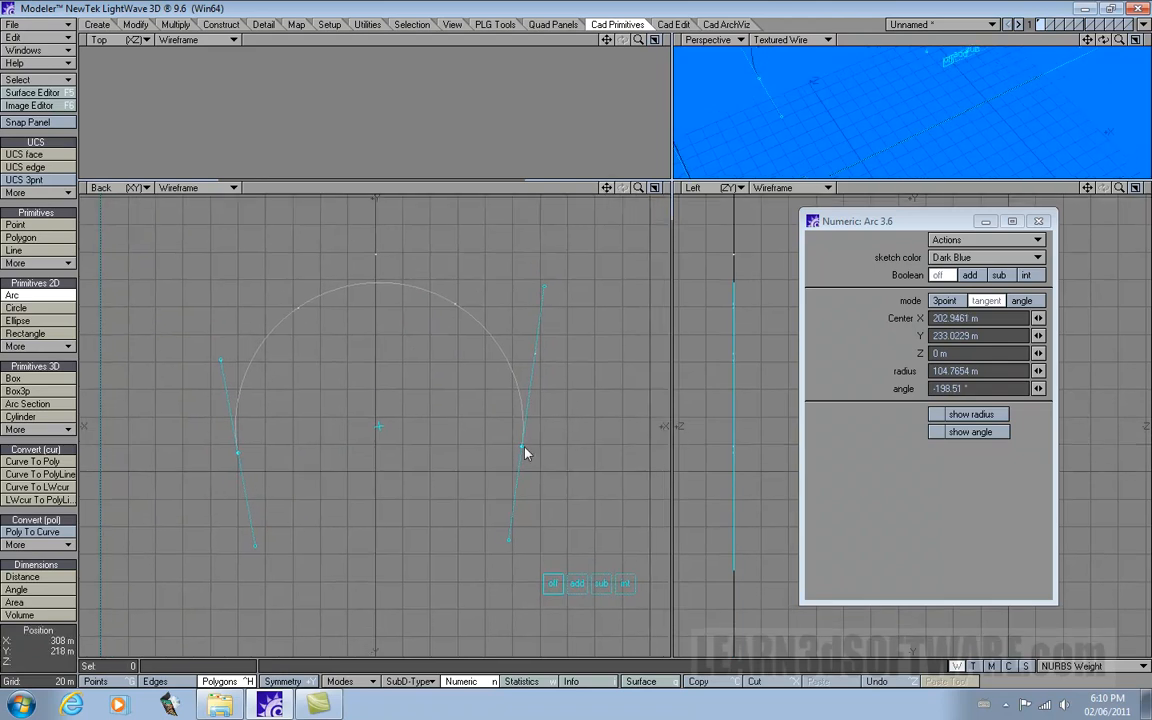
{"action": "left_click_drag", "start_coordinate": [525, 453], "coordinate": [531, 418]}
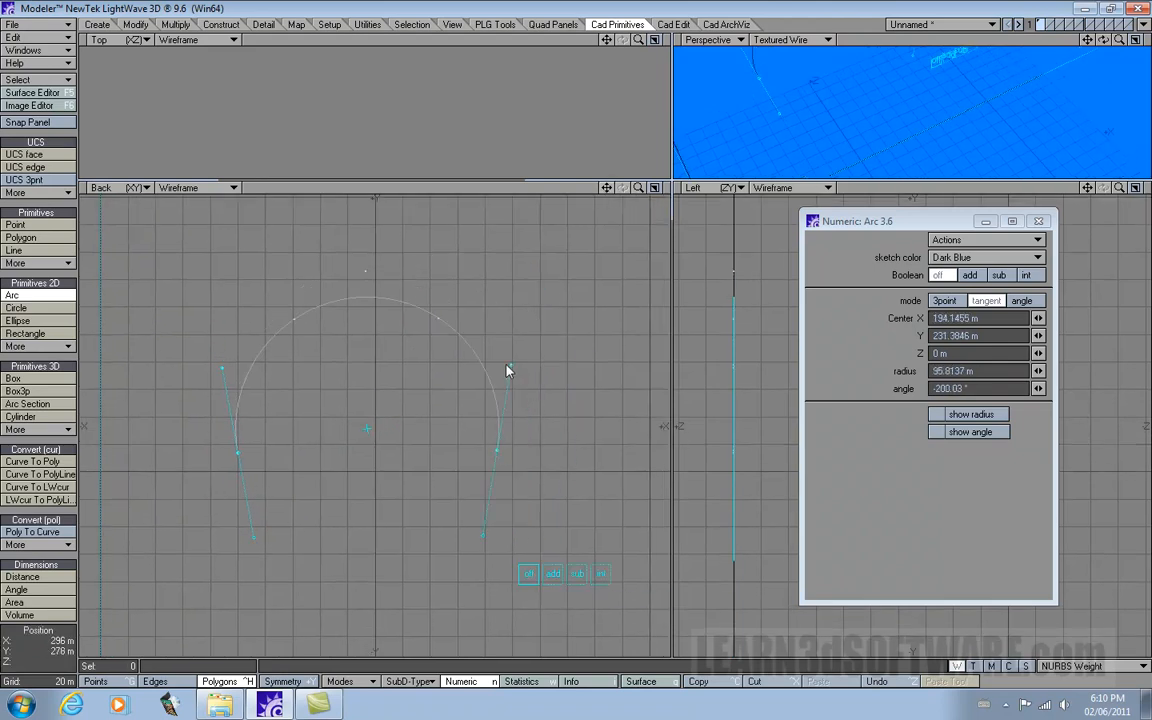
{"action": "left_click_drag", "start_coordinate": [507, 370], "coordinate": [502, 435]}
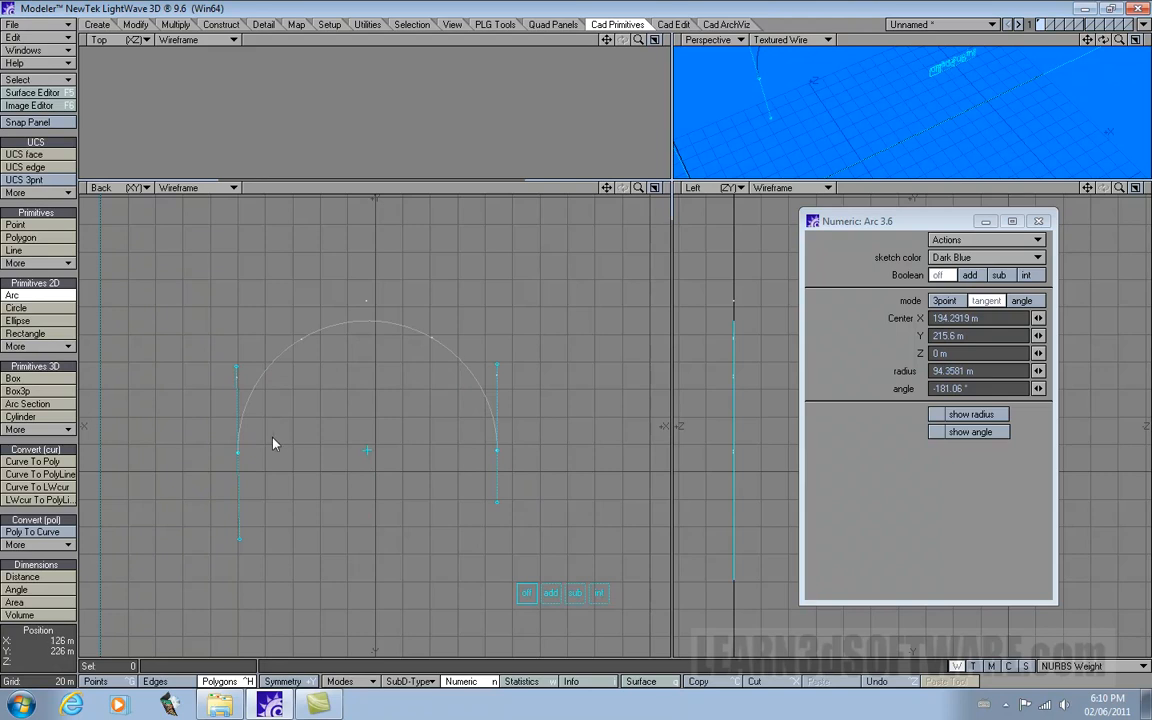
{"action": "left_click_drag", "start_coordinate": [243, 456], "coordinate": [505, 453]}
{"action": "left_click_drag", "start_coordinate": [296, 533], "coordinate": [338, 513]}
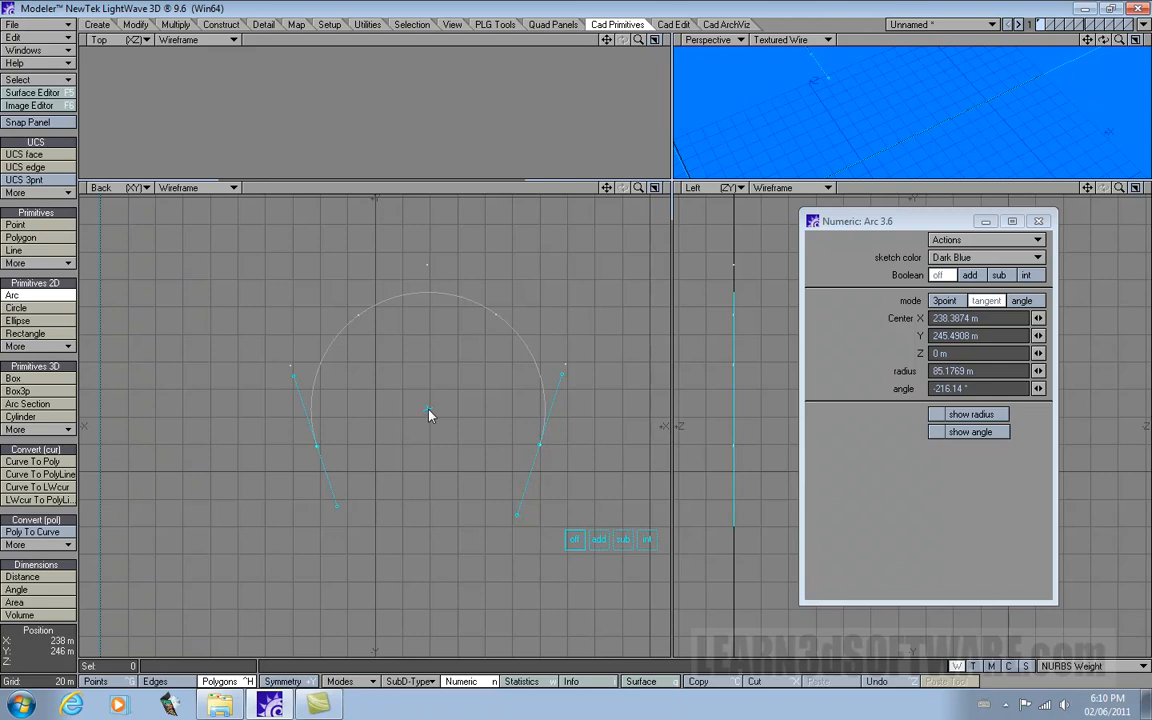
Step: Move the tangent arc by its centre toward -X and reposition both ends to a radius of about 81 m
{"action": "left_click_drag", "start_coordinate": [428, 414], "coordinate": [327, 391]}
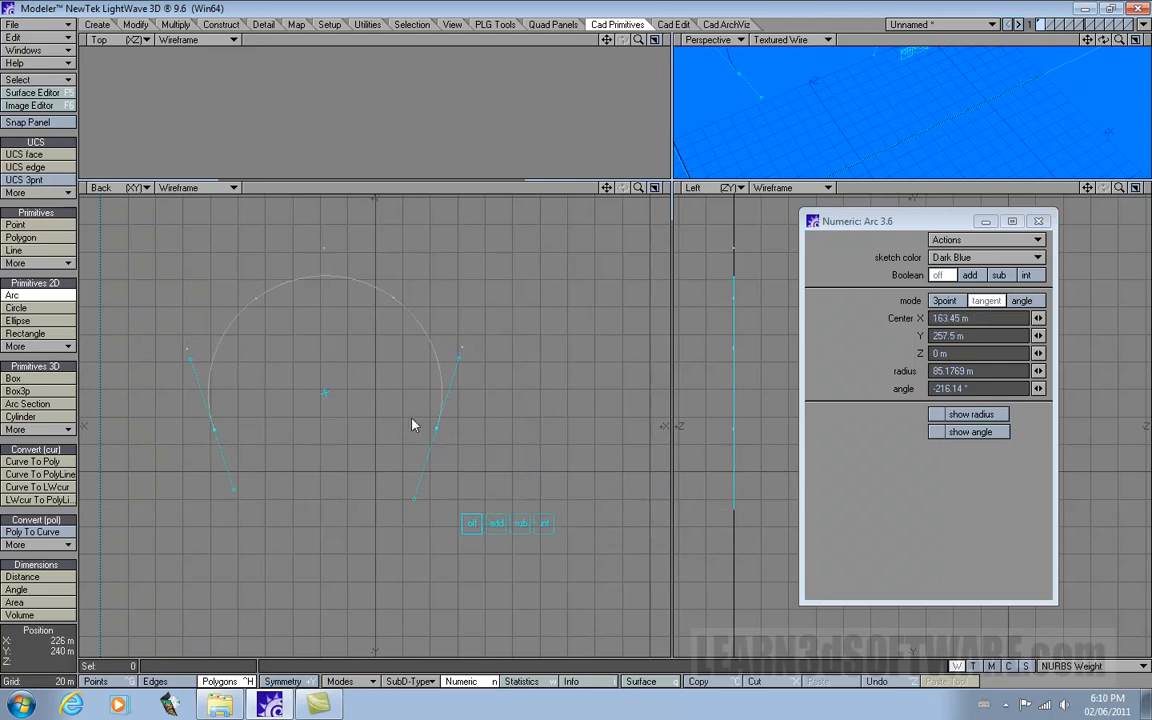
{"action": "mouse_move", "coordinate": [438, 429]}
{"action": "left_mouse_down"}
{"action": "mouse_move", "coordinate": [529, 430]}
{"action": "mouse_move", "coordinate": [445, 430]}
{"action": "left_mouse_up"}
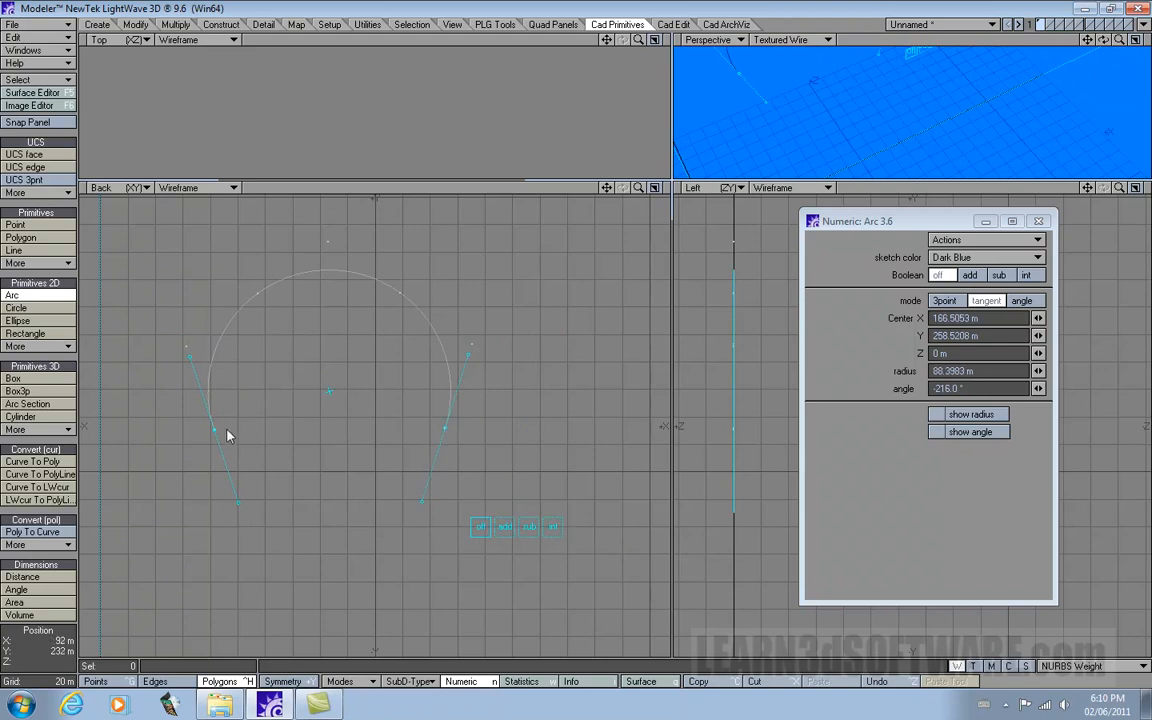
{"action": "mouse_move", "coordinate": [227, 436]}
{"action": "left_mouse_down"}
{"action": "mouse_move", "coordinate": [216, 432]}
{"action": "mouse_move", "coordinate": [239, 429]}
{"action": "mouse_move", "coordinate": [139, 437]}
{"action": "mouse_move", "coordinate": [223, 435]}
{"action": "left_mouse_up"}
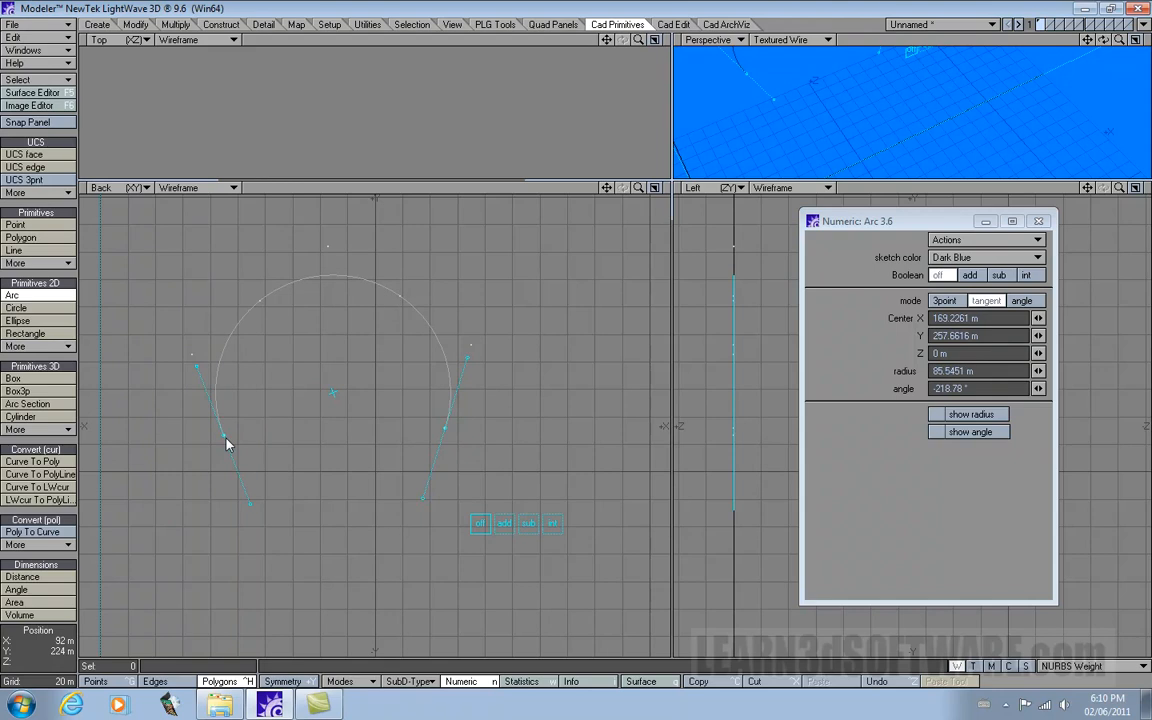
{"action": "left_click_drag", "start_coordinate": [226, 444], "coordinate": [190, 425]}
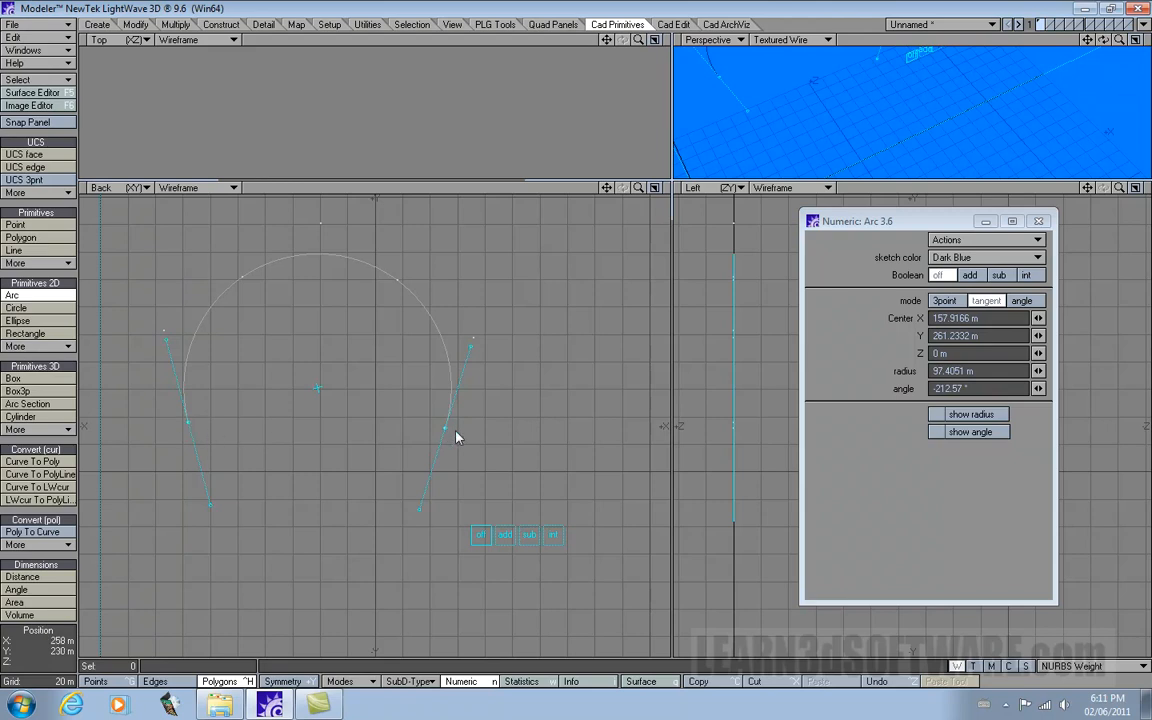
{"action": "left_click_drag", "start_coordinate": [445, 434], "coordinate": [415, 414]}
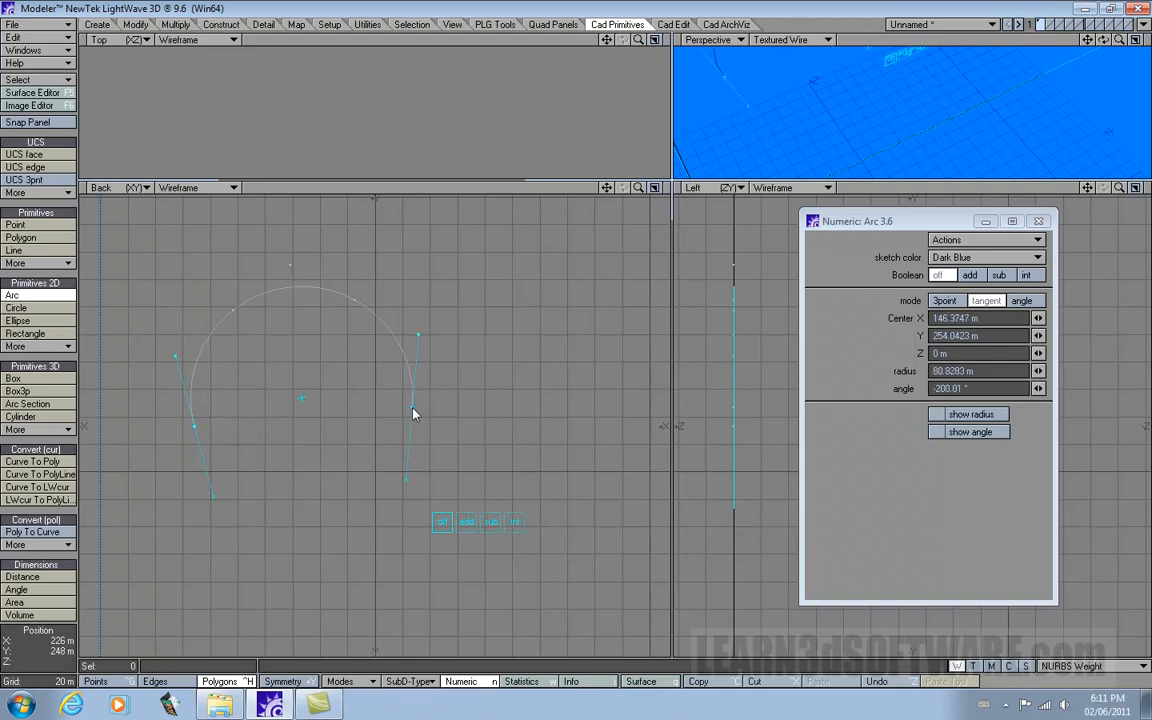
Step: Switch to 3point mode, draw an upward arc in the Back view and adjust its points to radius about 271 m, angle about 345°
{"action": "left_click", "coordinate": [951, 302]}
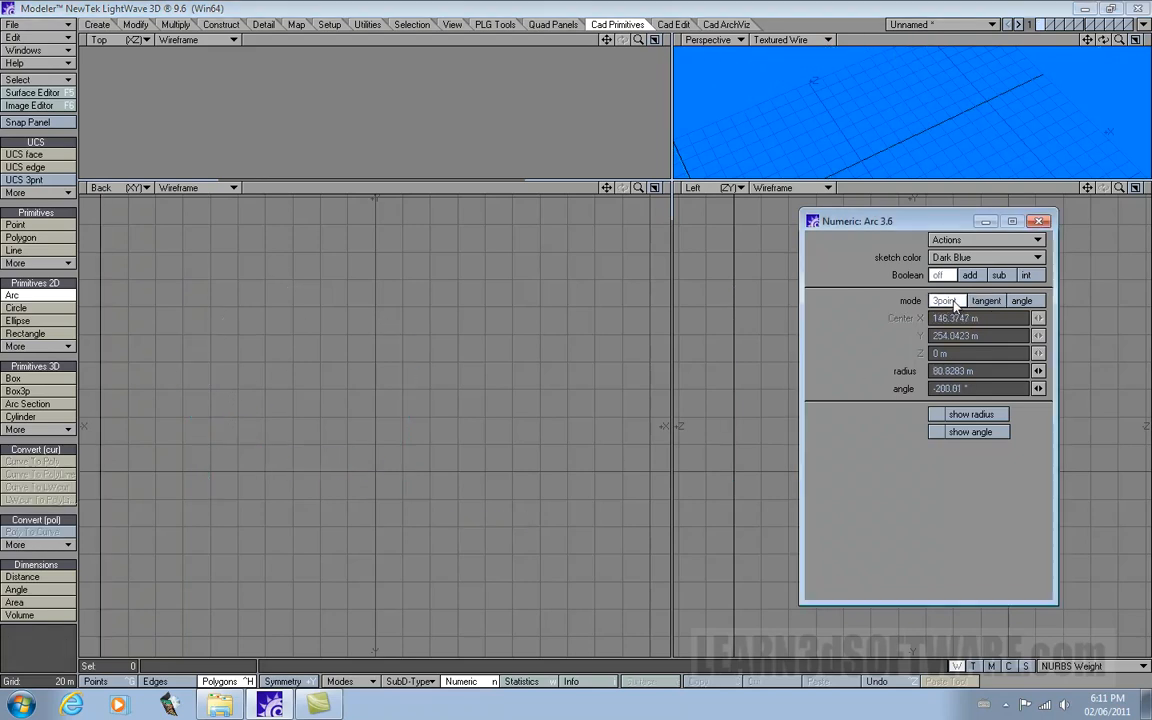
{"action": "left_click", "coordinate": [247, 417]}
{"action": "left_click", "coordinate": [521, 418]}
{"action": "left_click_drag", "start_coordinate": [424, 358], "coordinate": [419, 267]}
{"action": "left_click_drag", "start_coordinate": [521, 418], "coordinate": [390, 287]}
{"action": "left_click_drag", "start_coordinate": [451, 253], "coordinate": [269, 325]}
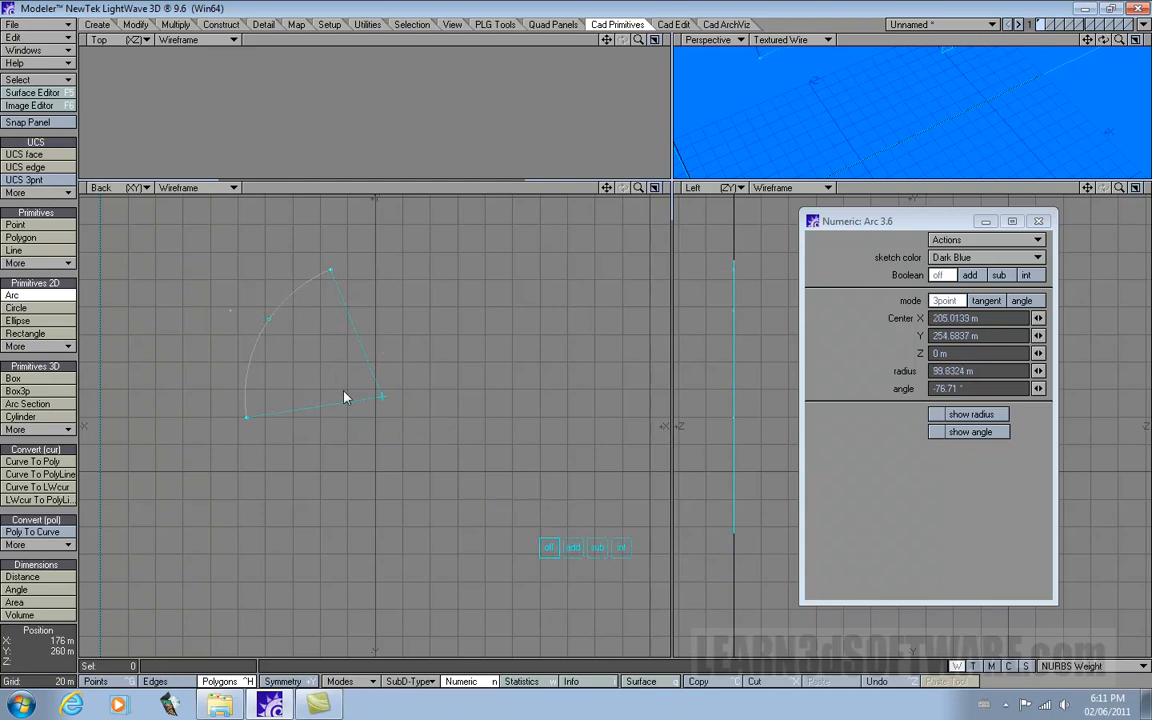
{"action": "left_click_drag", "start_coordinate": [343, 268], "coordinate": [268, 331]}
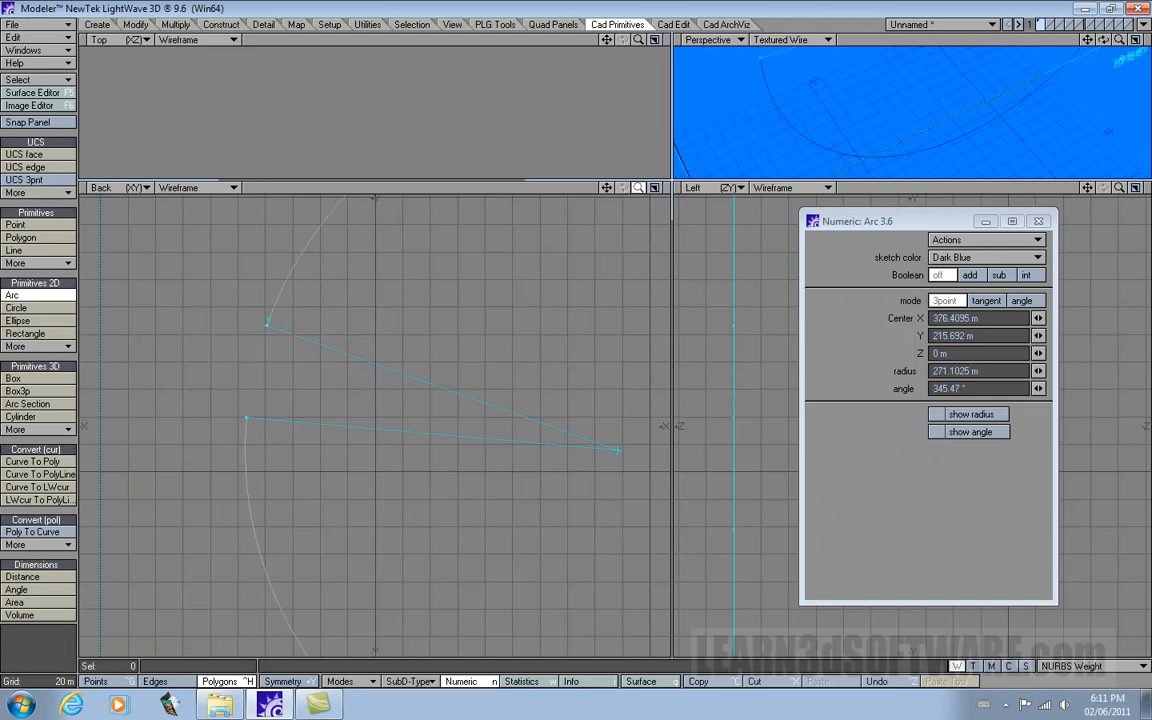
Step: Reshape the three-point arc by its control points to a radius of about 93 m and an angle of about -236°
{"action": "left_click_drag", "start_coordinate": [638, 187], "coordinate": [532, 391]}
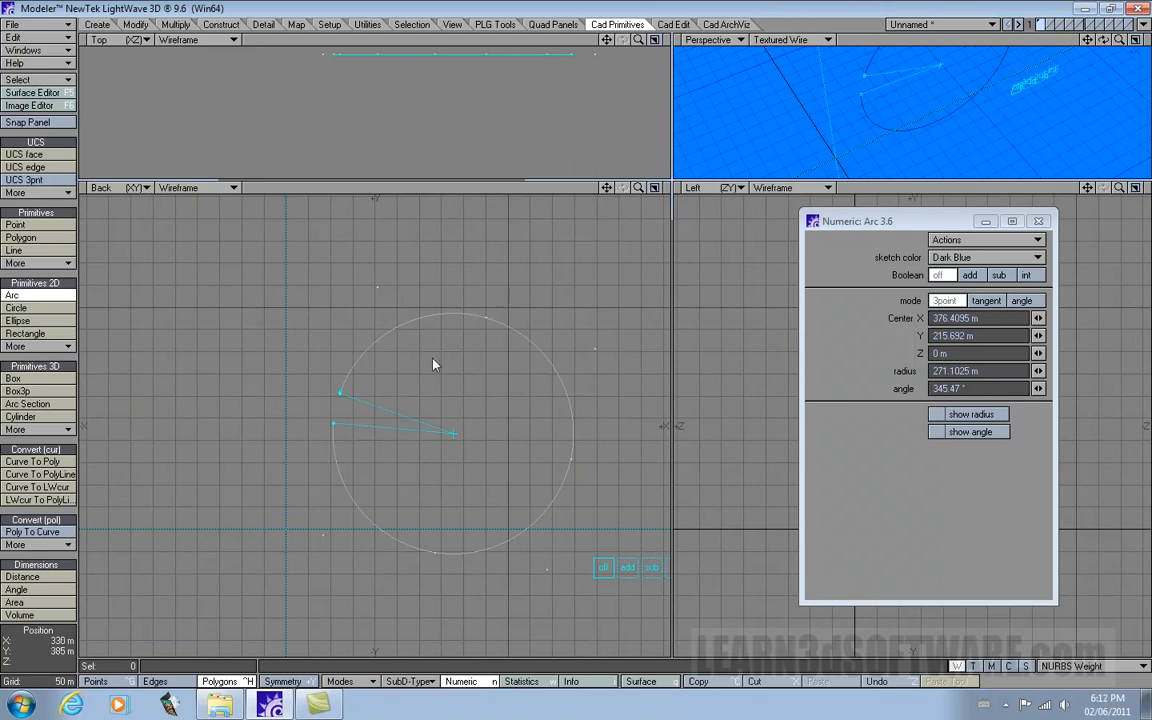
{"action": "left_click_drag", "start_coordinate": [340, 397], "coordinate": [415, 353]}
{"action": "left_click_drag", "start_coordinate": [342, 396], "coordinate": [361, 377]}
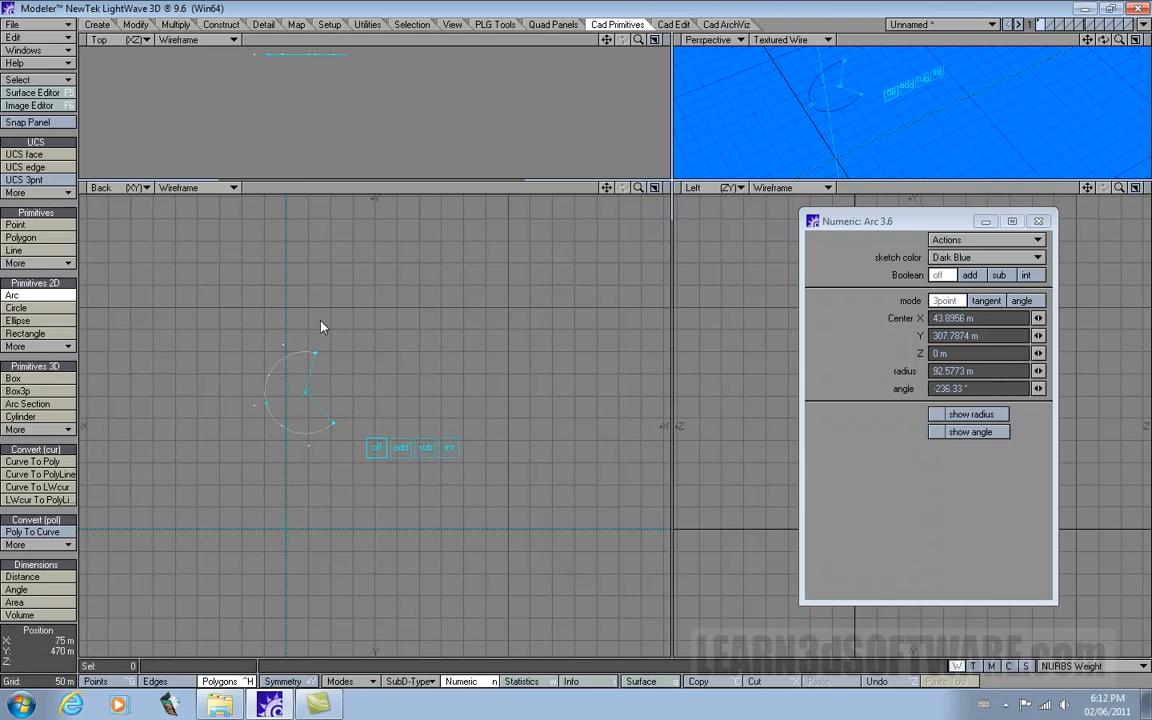
Step: Finish the reshaped three-point arc, select it and delete it
{"action": "key", "text": "space"}
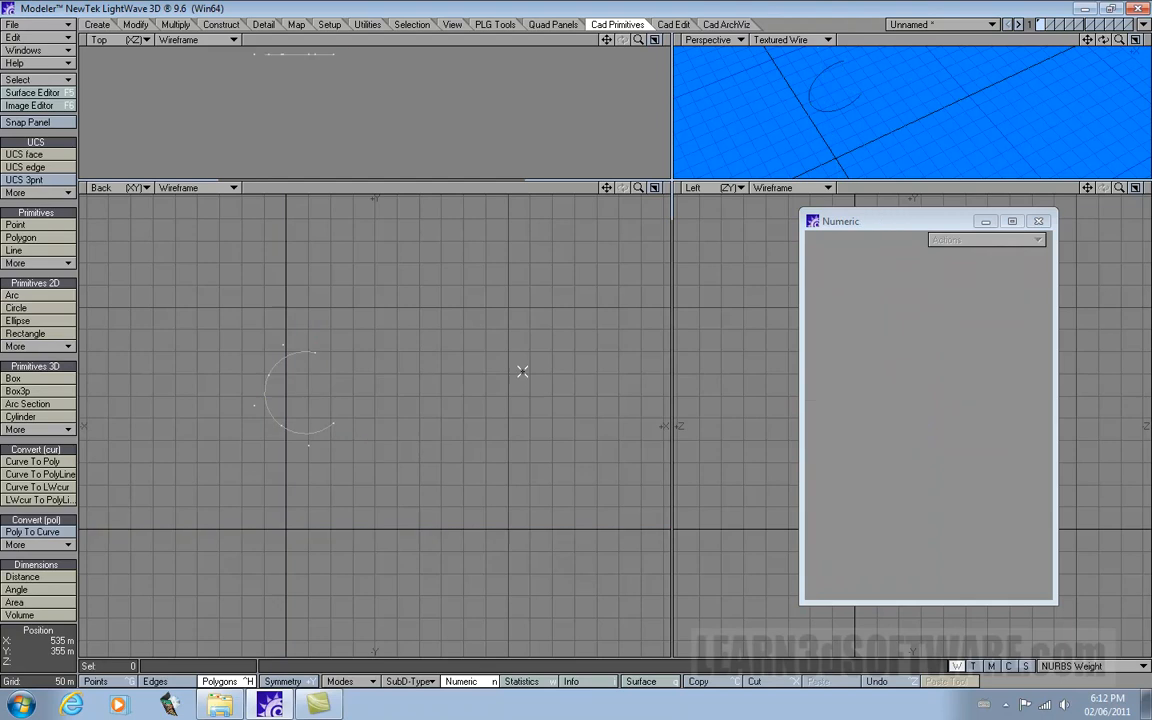
{"action": "left_click", "coordinate": [260, 403]}
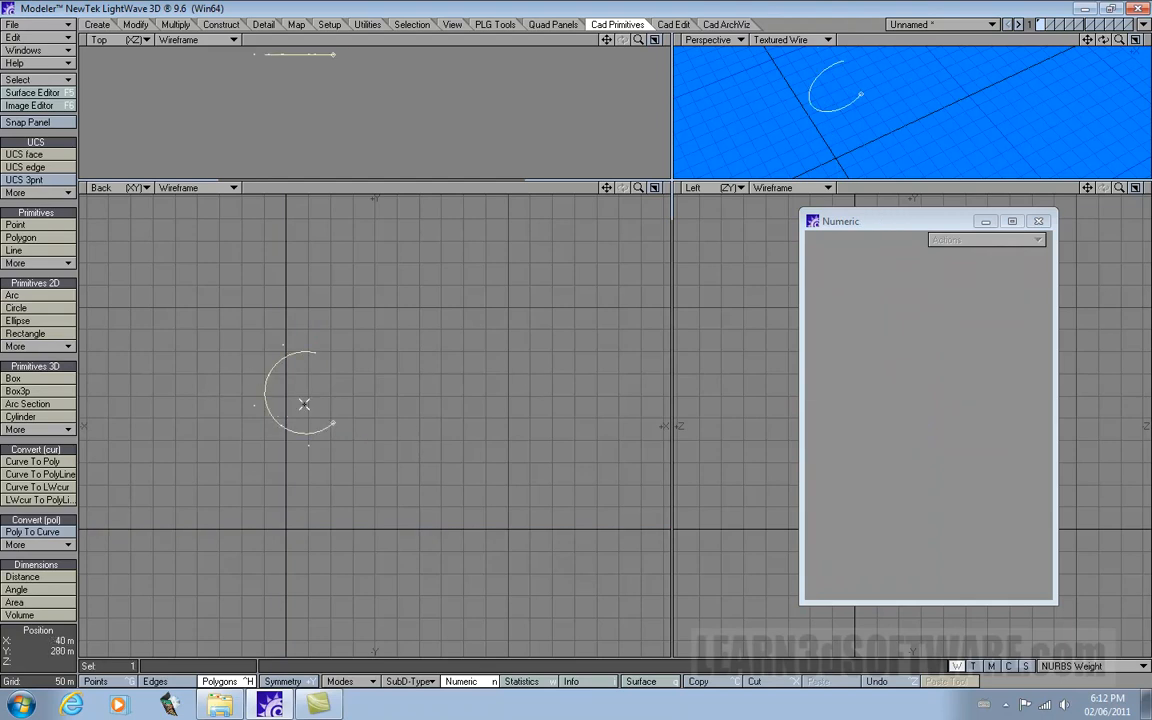
{"action": "key", "text": "Delete"}
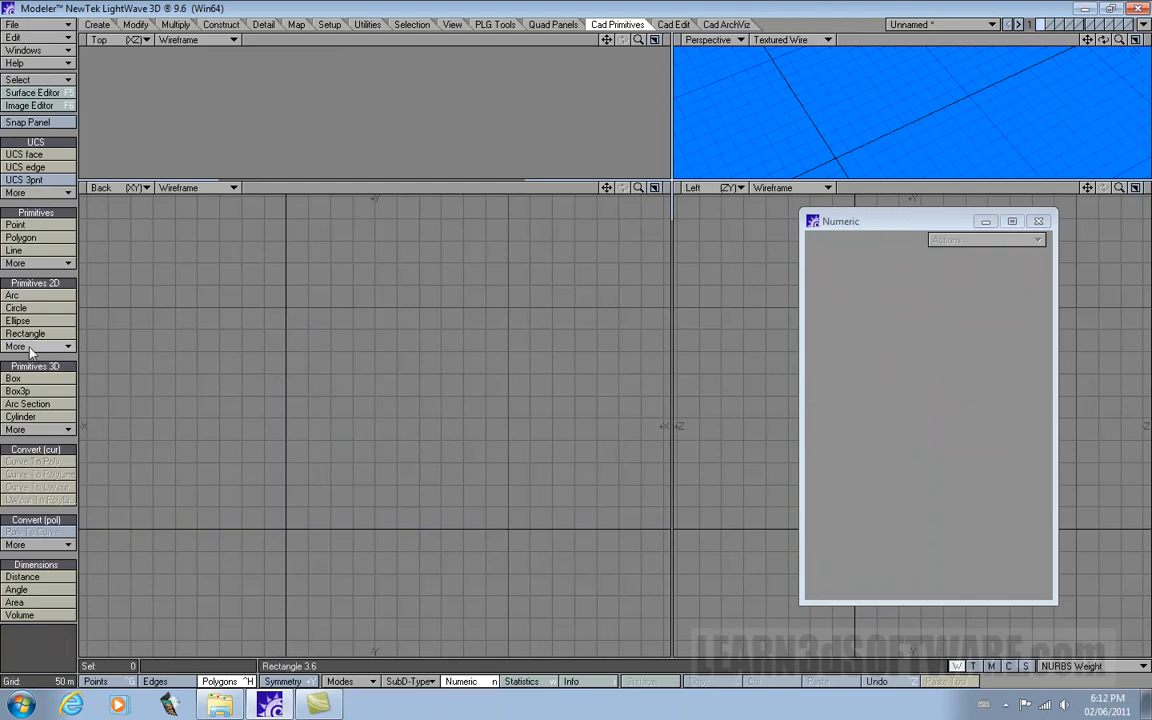
Step: Draw an arc in angle mode in the Back view, centred near X -141 m, Y 212 m, radius about 736 m, angle about 55°
{"action": "left_click", "coordinate": [33, 296]}
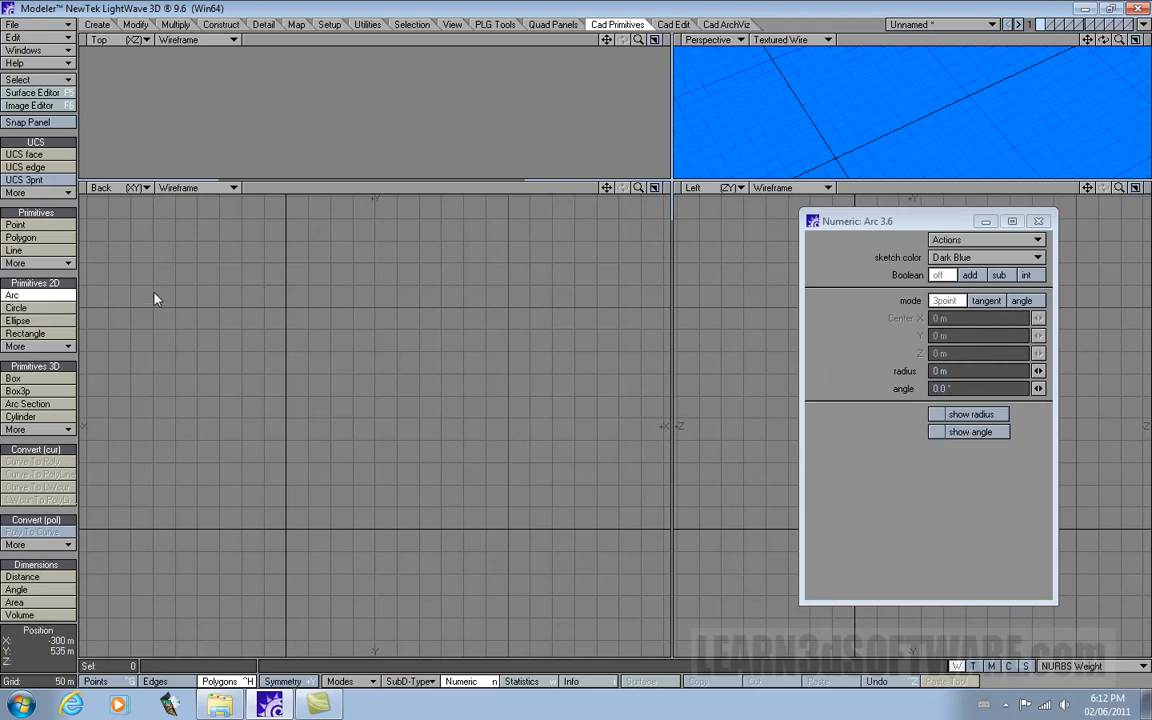
{"action": "left_click", "coordinate": [1033, 302]}
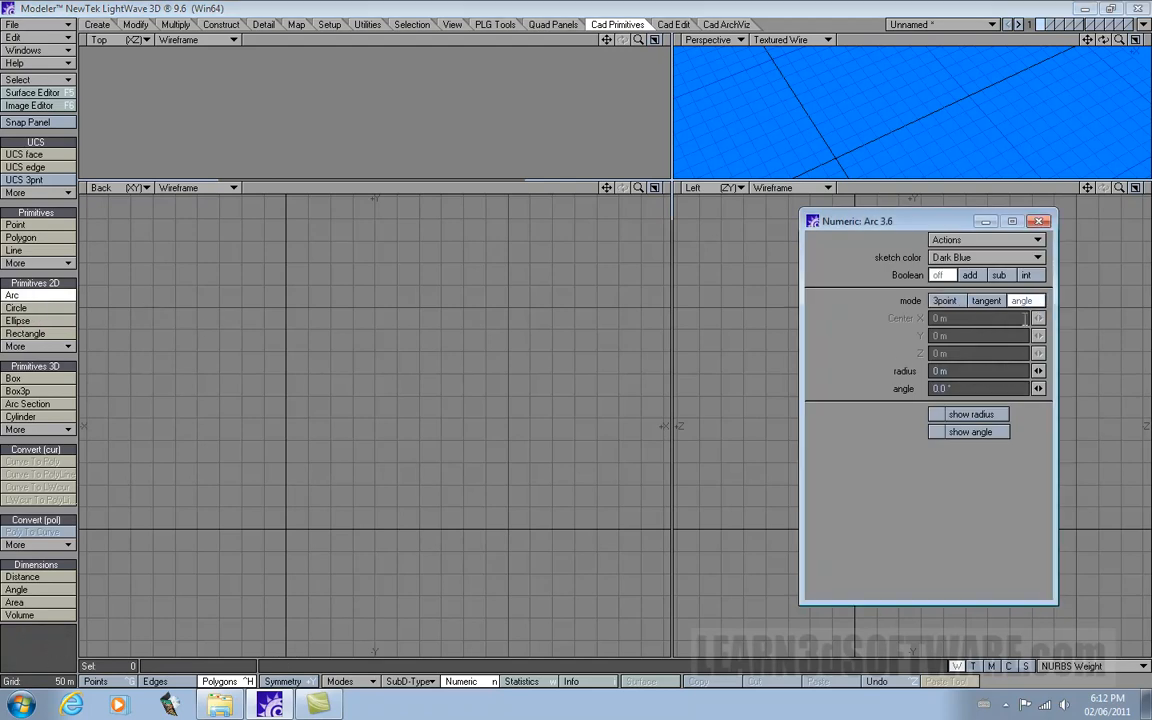
{"action": "left_click_drag", "start_coordinate": [224, 442], "coordinate": [491, 443]}
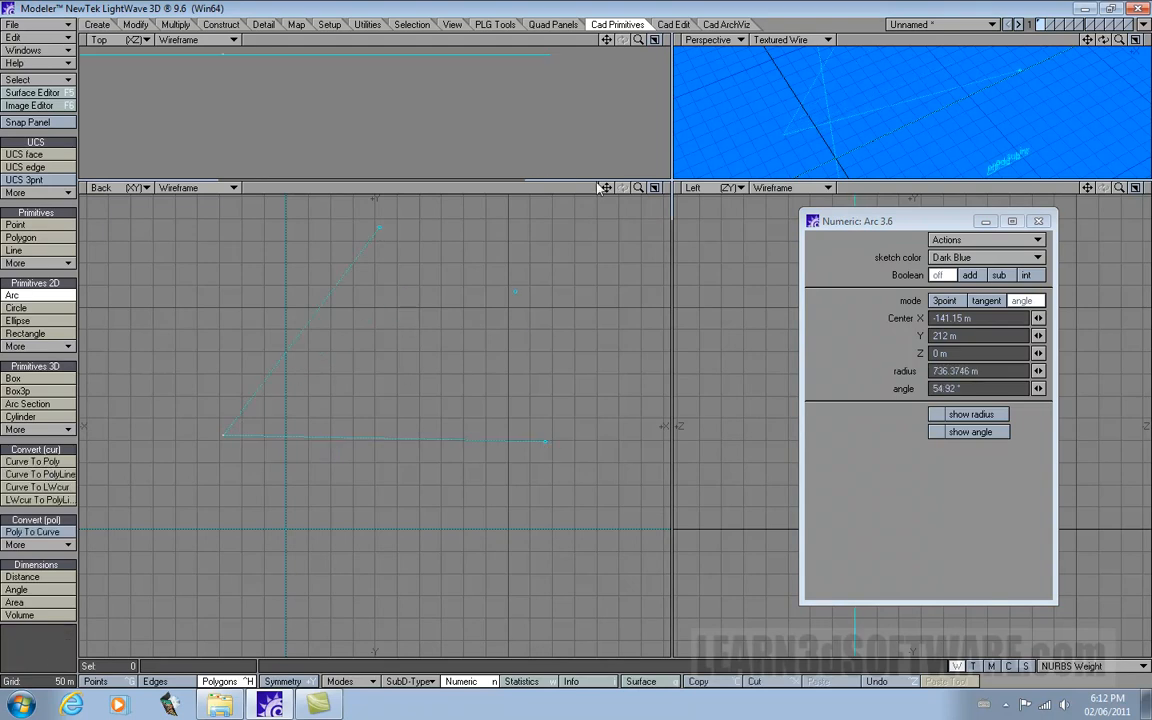
Step: Swing the angle-mode arc's end handle around the centre to an angle of about 139°
{"action": "mouse_move", "coordinate": [638, 187]}
{"action": "left_mouse_down"}
{"action": "mouse_move", "coordinate": [600, 187]}
{"action": "mouse_move", "coordinate": [634, 203]}
{"action": "left_mouse_up"}
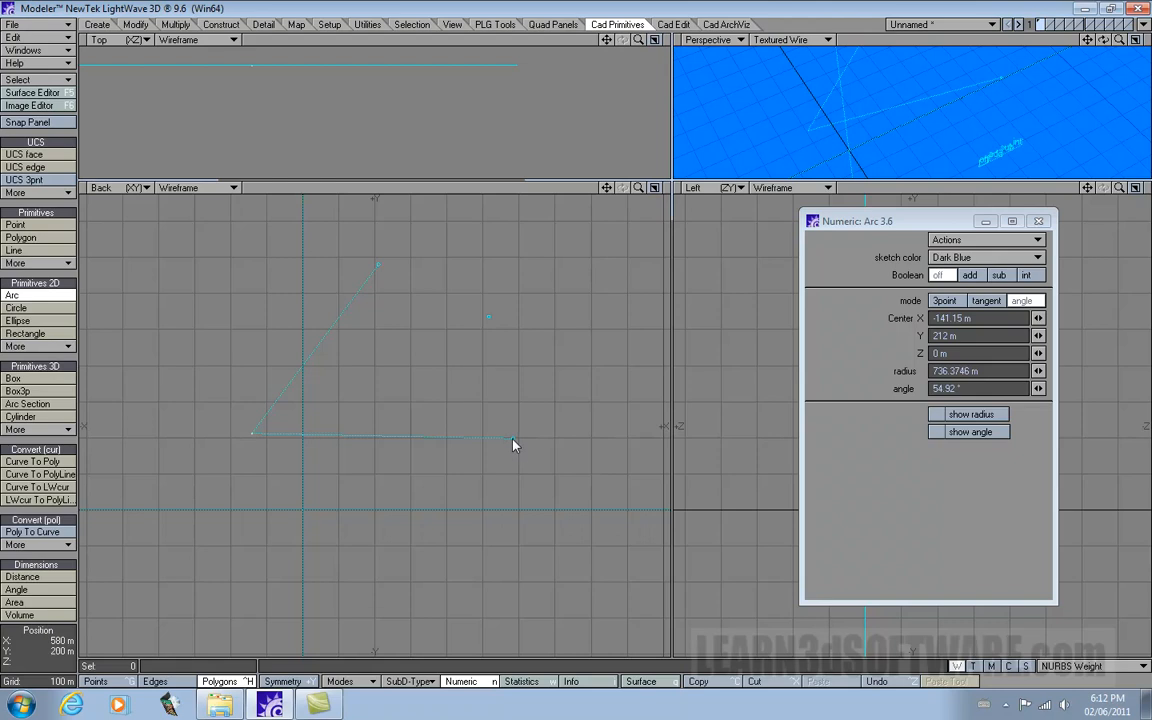
{"action": "left_click_drag", "start_coordinate": [513, 445], "coordinate": [480, 358]}
{"action": "left_click_drag", "start_coordinate": [489, 421], "coordinate": [445, 505]}
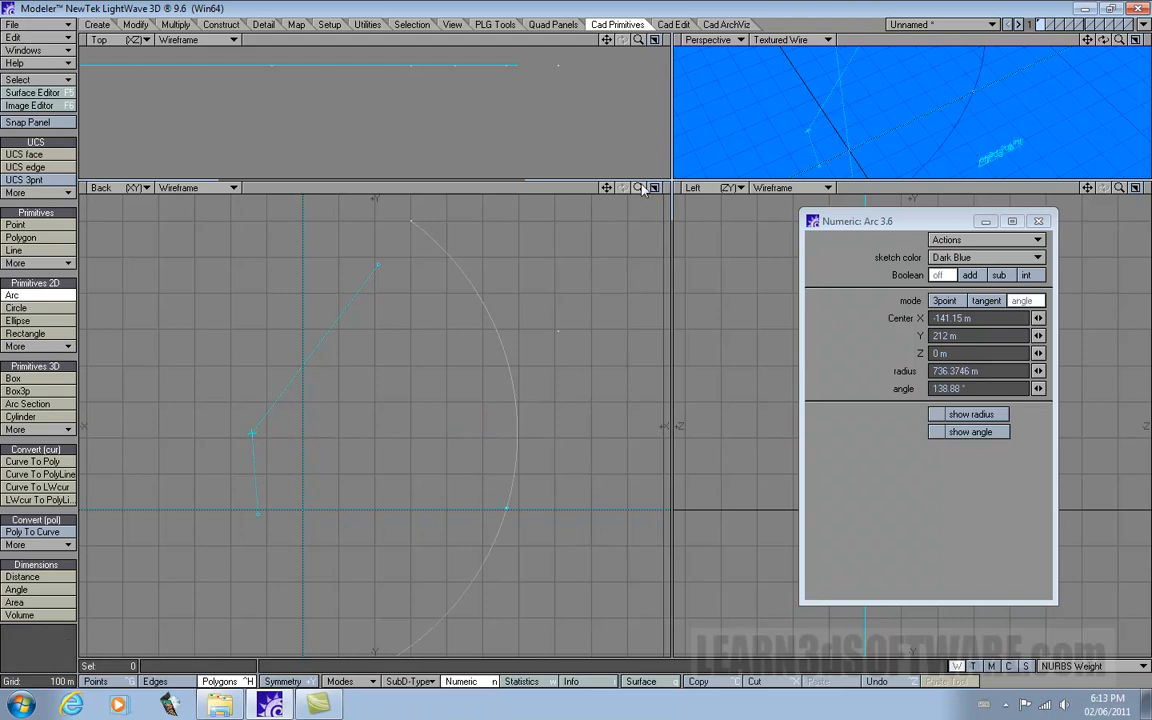
Step: Sweep the arc's end handle the opposite way around the centre to an angle of about -289°
{"action": "left_click_drag", "start_coordinate": [639, 188], "coordinate": [440, 408]}
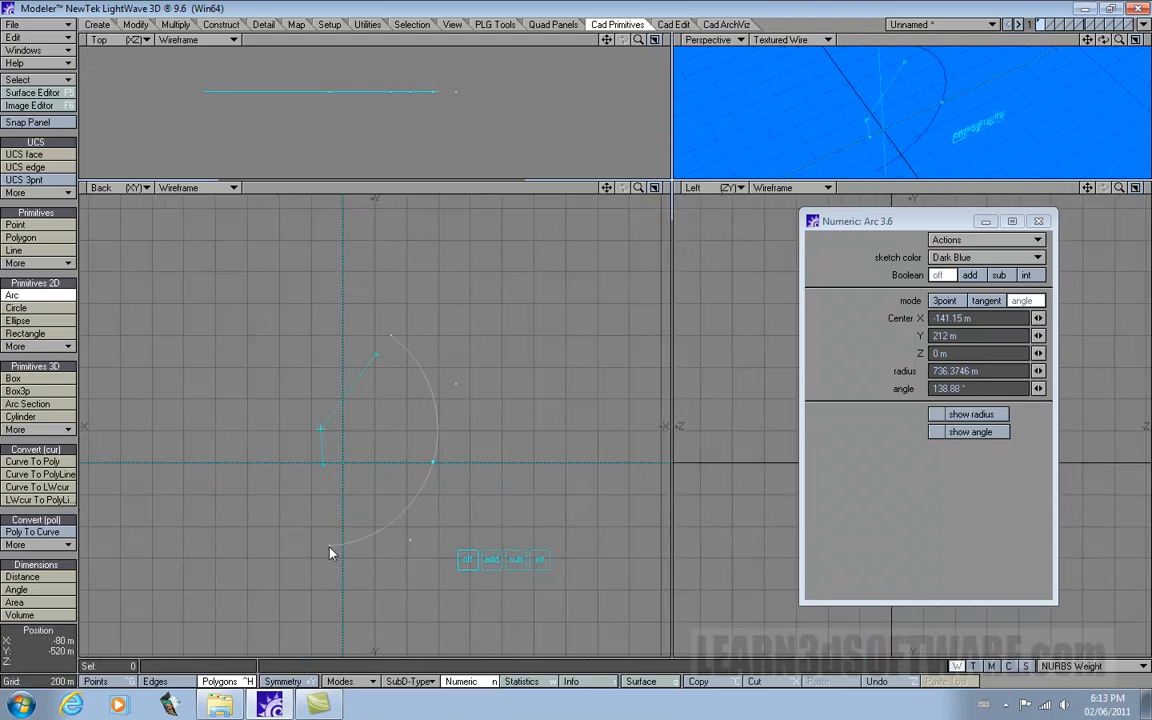
{"action": "left_click_drag", "start_coordinate": [327, 472], "coordinate": [240, 468]}
{"action": "left_click_drag", "start_coordinate": [294, 431], "coordinate": [276, 413]}
{"action": "left_click_drag", "start_coordinate": [289, 263], "coordinate": [311, 231]}
{"action": "left_click_drag", "start_coordinate": [110, 314], "coordinate": [361, 256]}
{"action": "left_click_drag", "start_coordinate": [478, 408], "coordinate": [489, 493]}
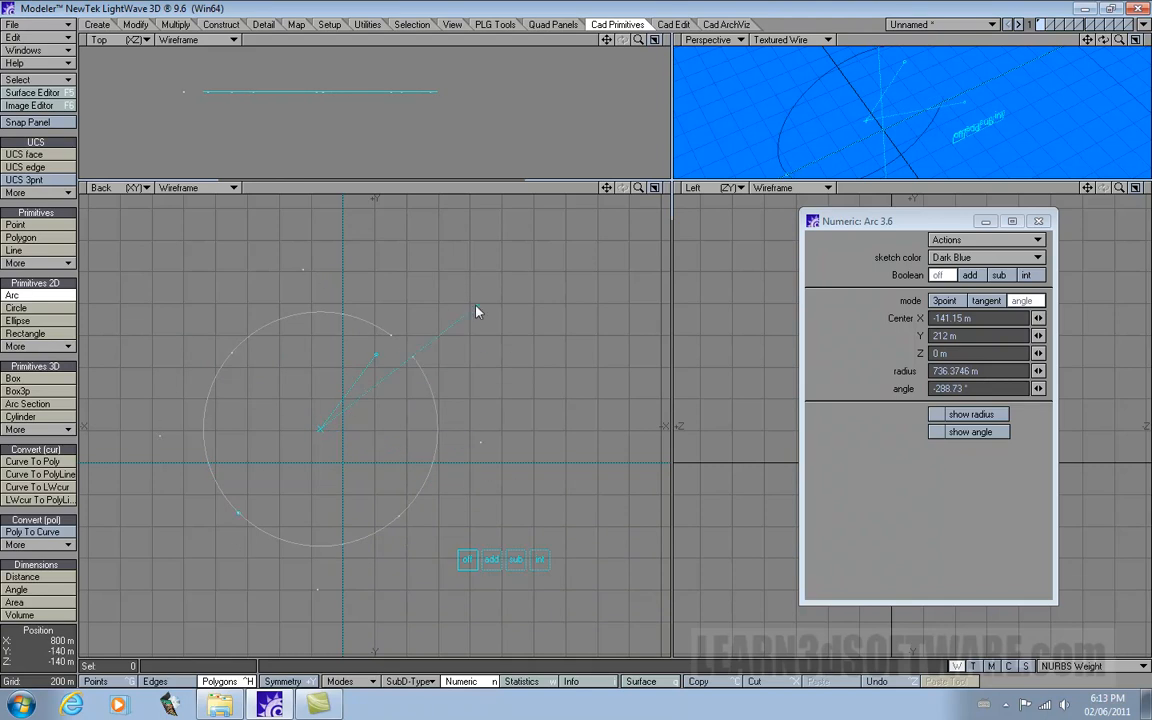
Step: Adjust the arc's angle to about -309° and move the arc by its centre to X 229.7 m, Y 324.15 m
{"action": "left_click_drag", "start_coordinate": [476, 312], "coordinate": [398, 429]}
{"action": "left_click_drag", "start_coordinate": [316, 432], "coordinate": [379, 417]}
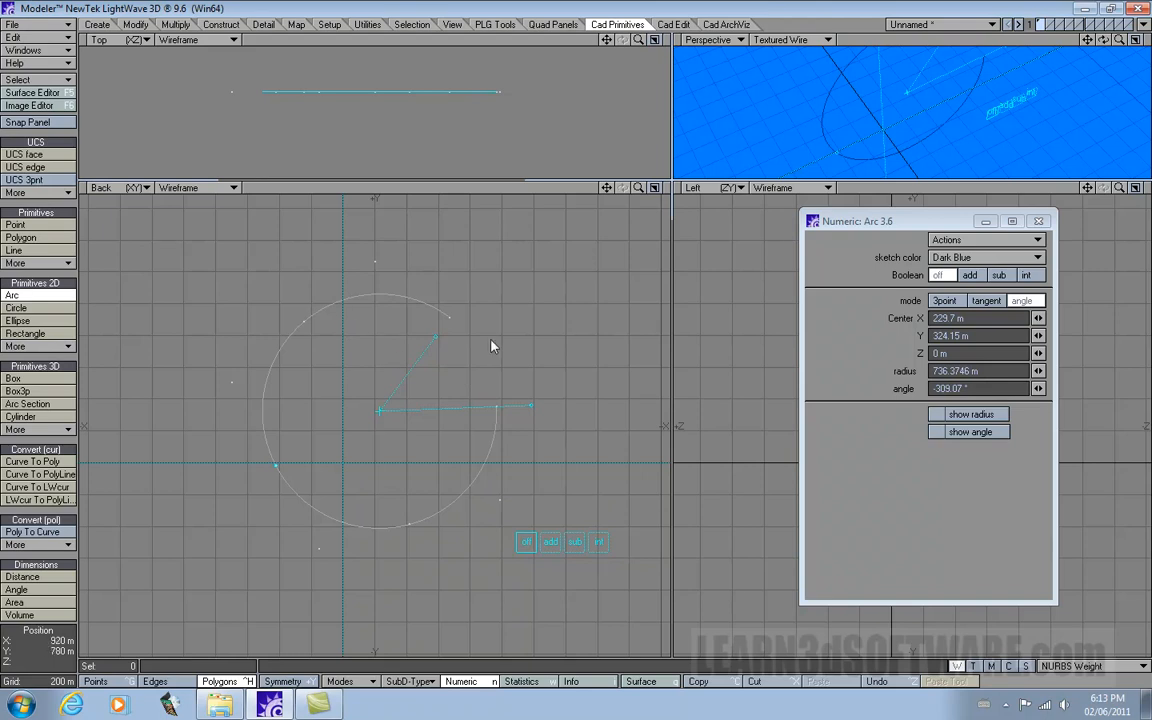
{"action": "left_click_drag", "start_coordinate": [638, 187], "coordinate": [610, 195]}
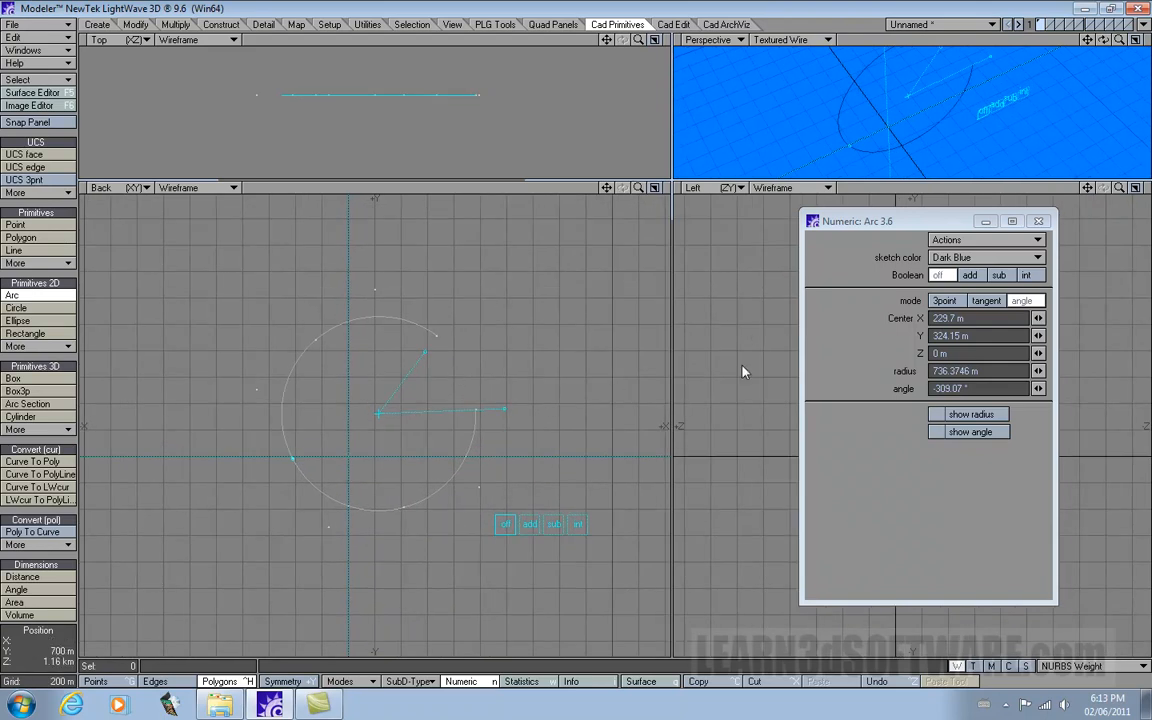
Step: Draw an upward 3point arc with a radius of about 1.06 km and shift its centre numerically to X 708 m, Y 629 m
{"action": "left_click", "coordinate": [943, 301]}
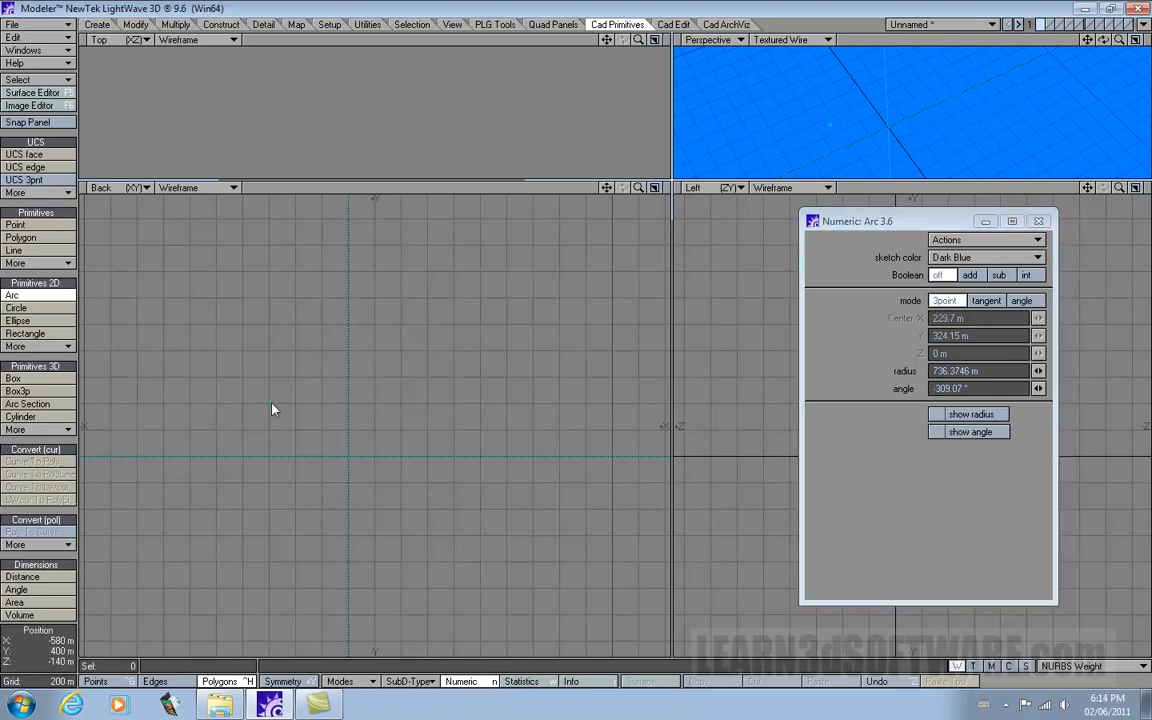
{"action": "left_click_drag", "start_coordinate": [466, 320], "coordinate": [440, 245]}
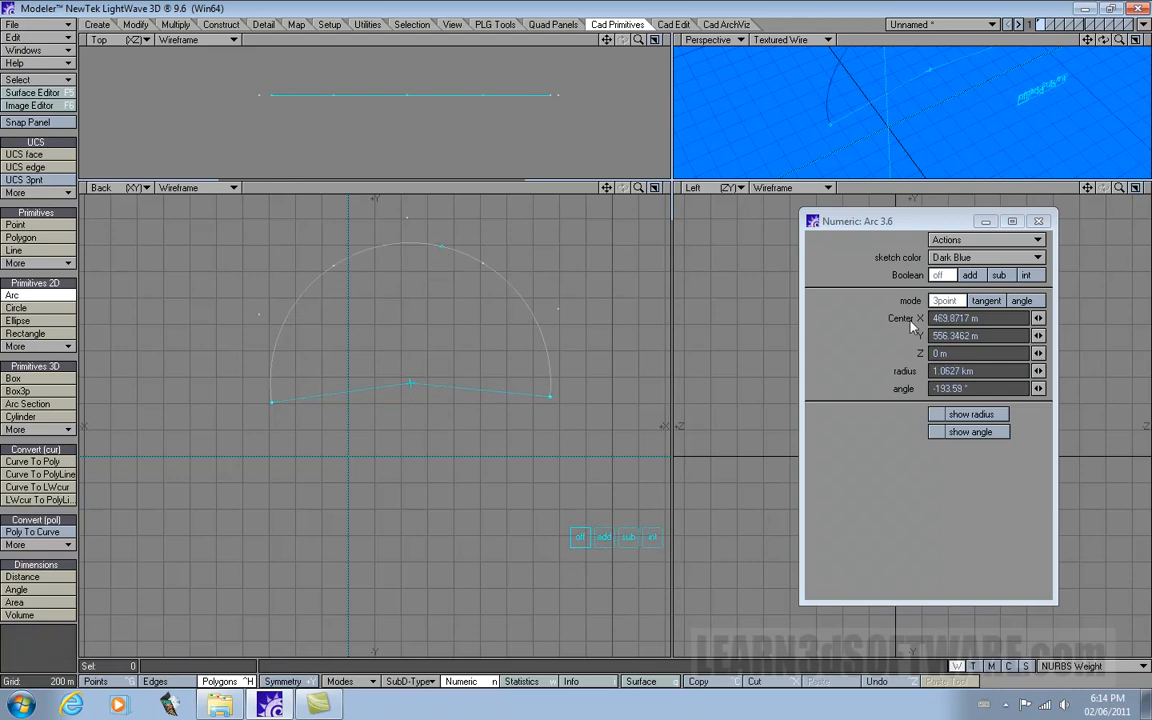
{"action": "left_click_drag", "start_coordinate": [1038, 318], "coordinate": [1055, 351]}
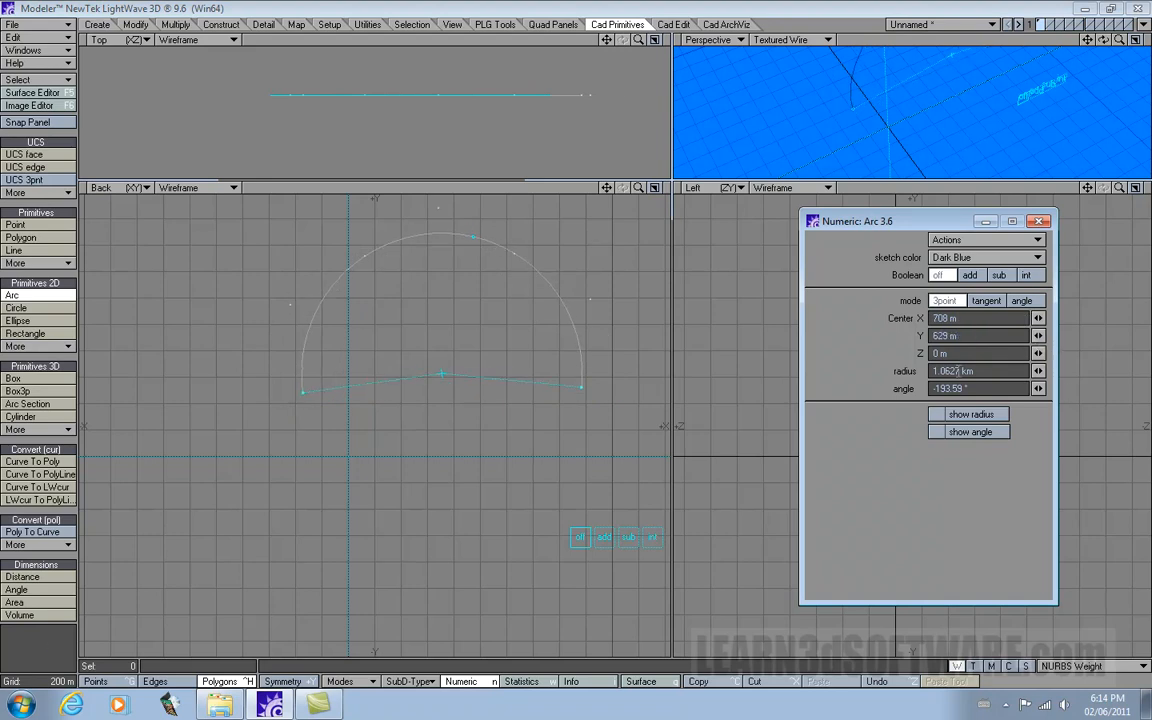
Step: Draw a tangent-mode arc bulging upward in the Back view, with a radius of about 1.09 km and an angle of about -194°
{"action": "left_click", "coordinate": [985, 300]}
{"action": "left_click", "coordinate": [234, 392]}
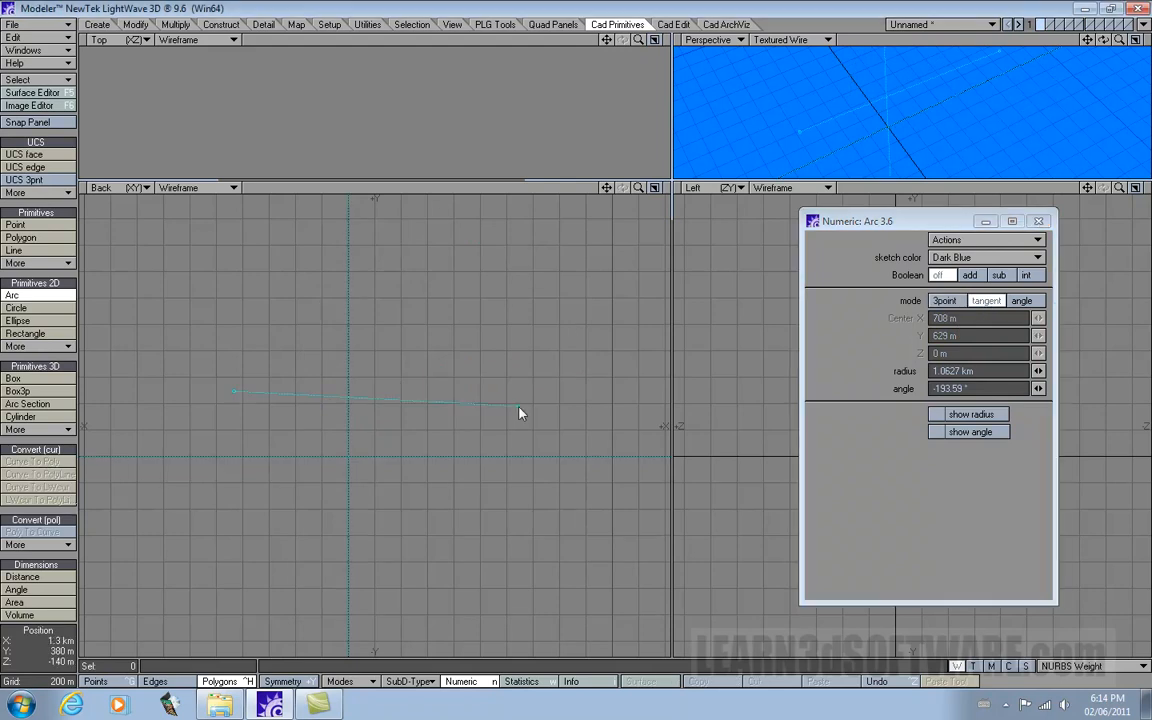
{"action": "left_click_drag", "start_coordinate": [519, 406], "coordinate": [549, 242]}
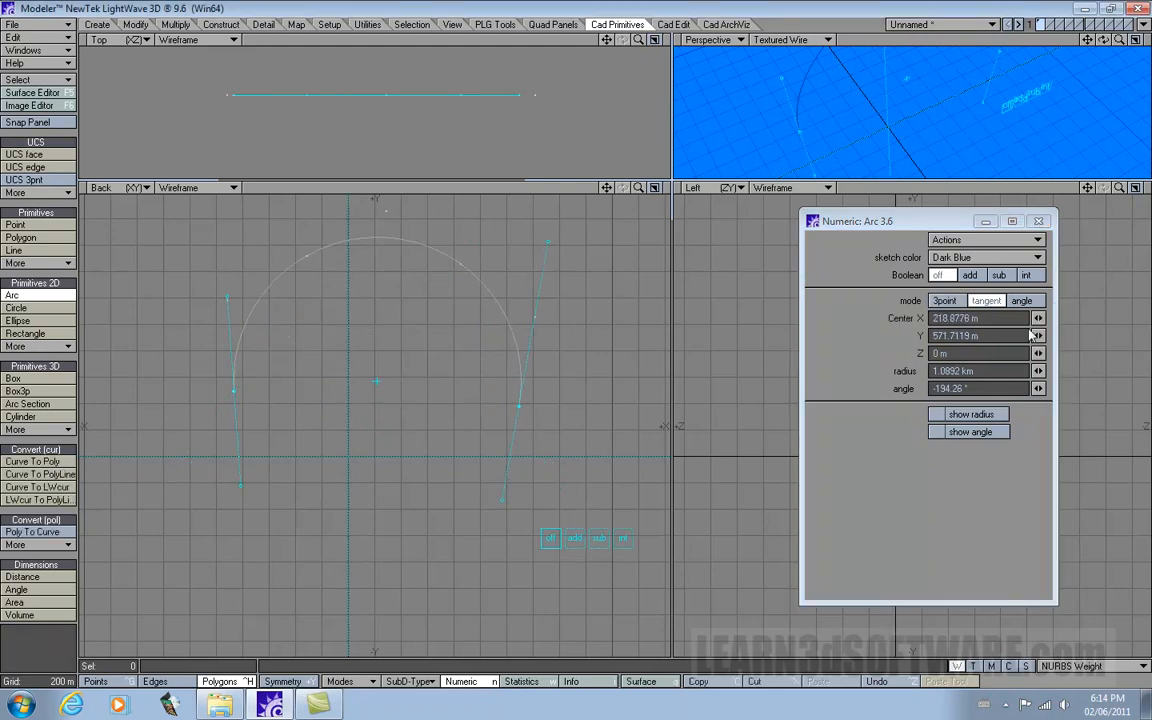
Step: Shift the tangent arc's centre numerically to X 229 m, Y 540 m and switch the arc mode to angle
{"action": "left_click_drag", "start_coordinate": [1038, 318], "coordinate": [1080, 349]}
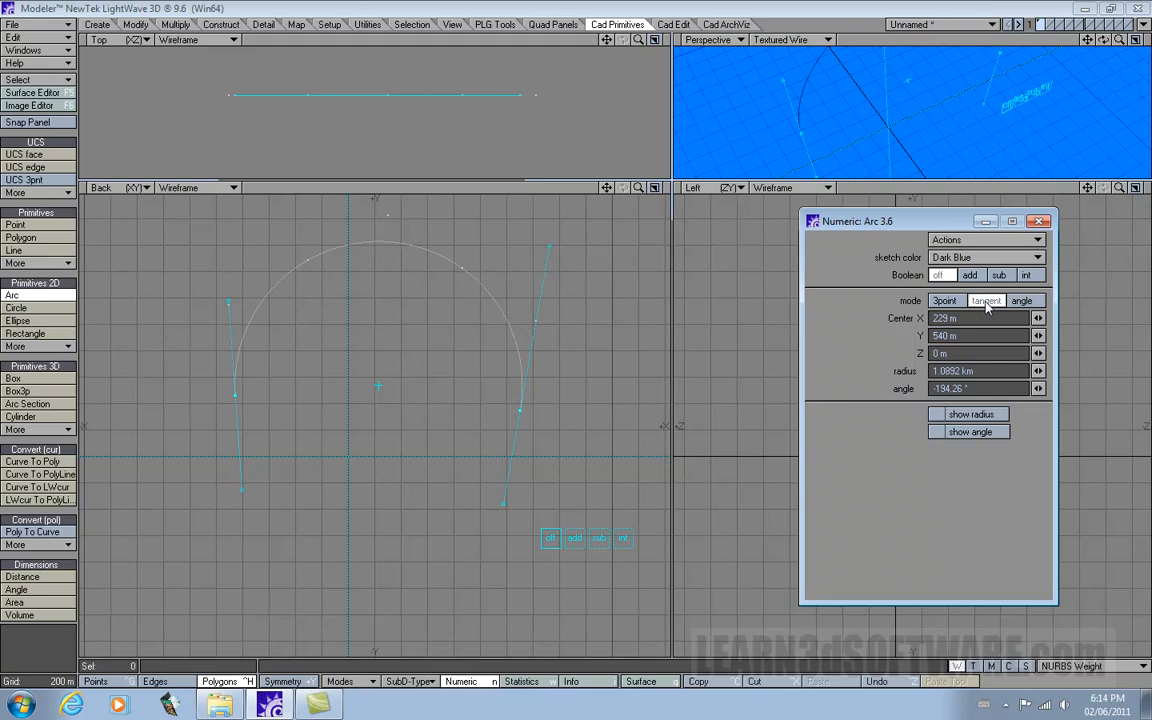
{"action": "left_click", "coordinate": [1020, 303]}
Step: Try to draw an angle-mode arc in the Back view by repositioning its angle handle and moving its centre to X 46.5 m, Y 177.25 m
{"action": "left_click", "coordinate": [220, 436]}
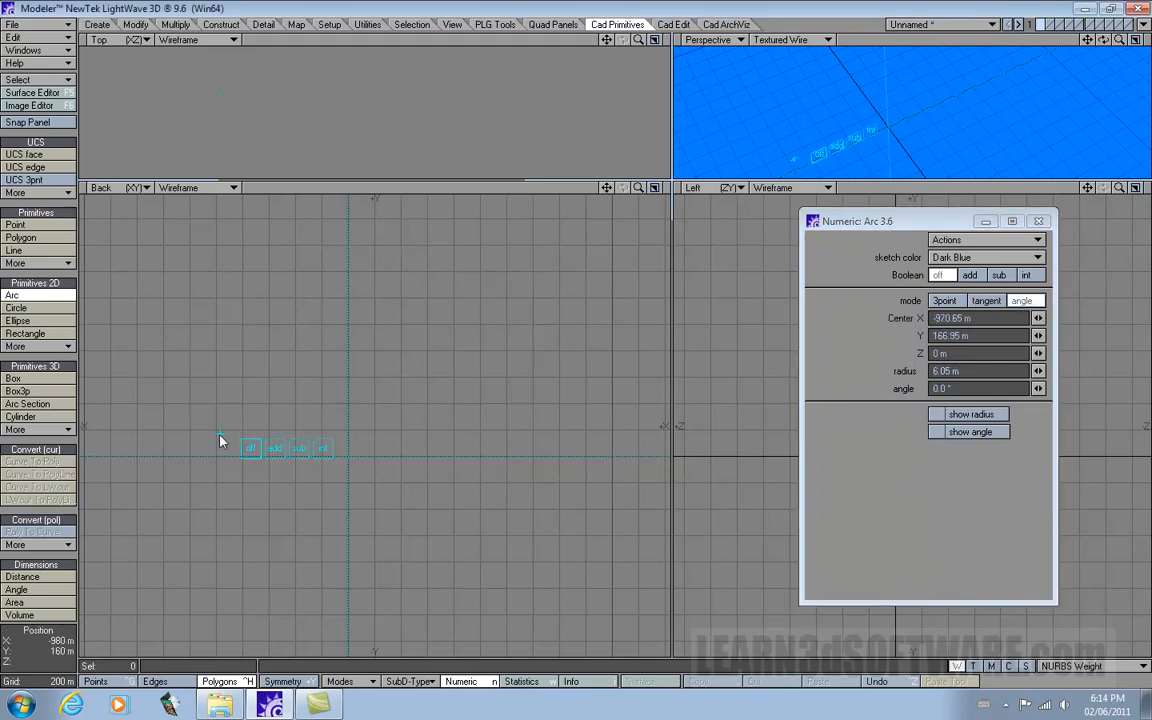
{"action": "left_click", "coordinate": [553, 436]}
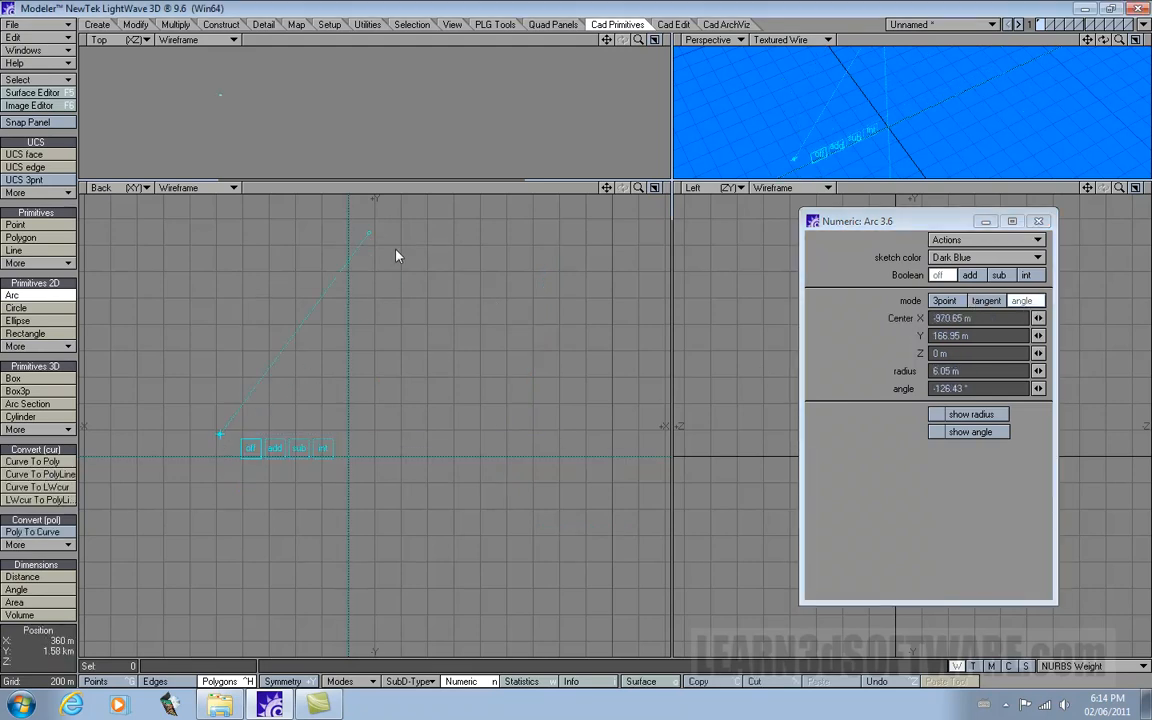
{"action": "left_click_drag", "start_coordinate": [449, 346], "coordinate": [379, 279]}
{"action": "left_click_drag", "start_coordinate": [639, 188], "coordinate": [614, 188]}
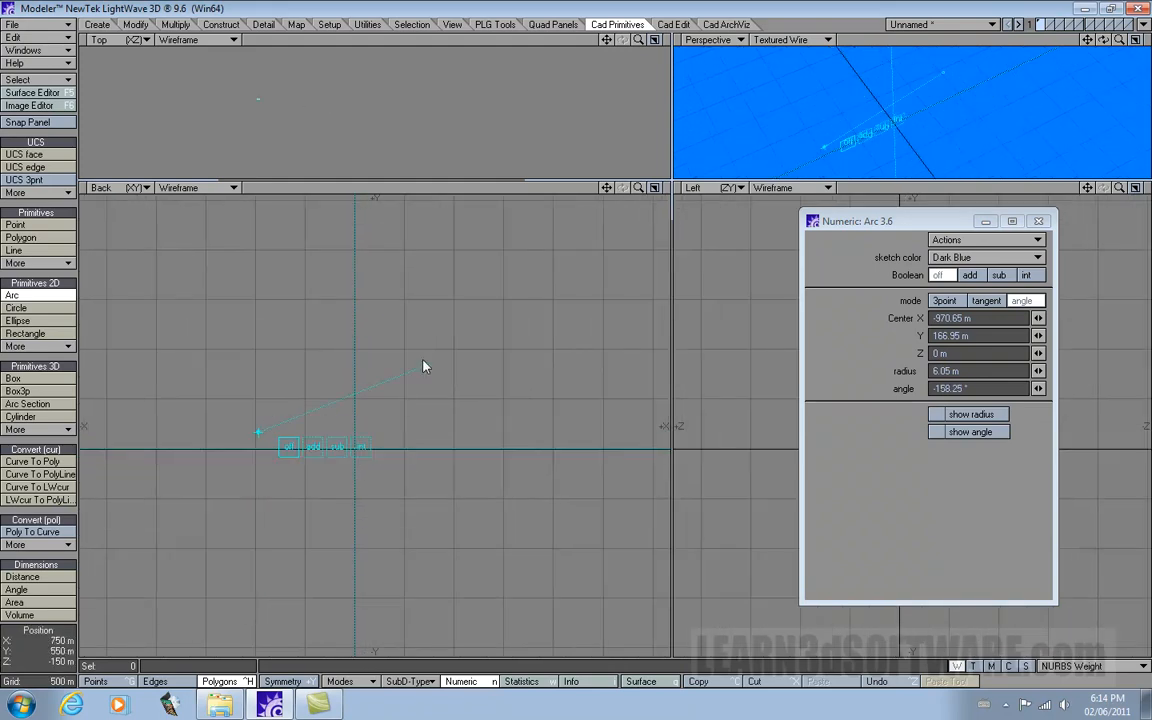
{"action": "left_click_drag", "start_coordinate": [423, 367], "coordinate": [336, 285]}
{"action": "left_click_drag", "start_coordinate": [403, 443], "coordinate": [287, 430]}
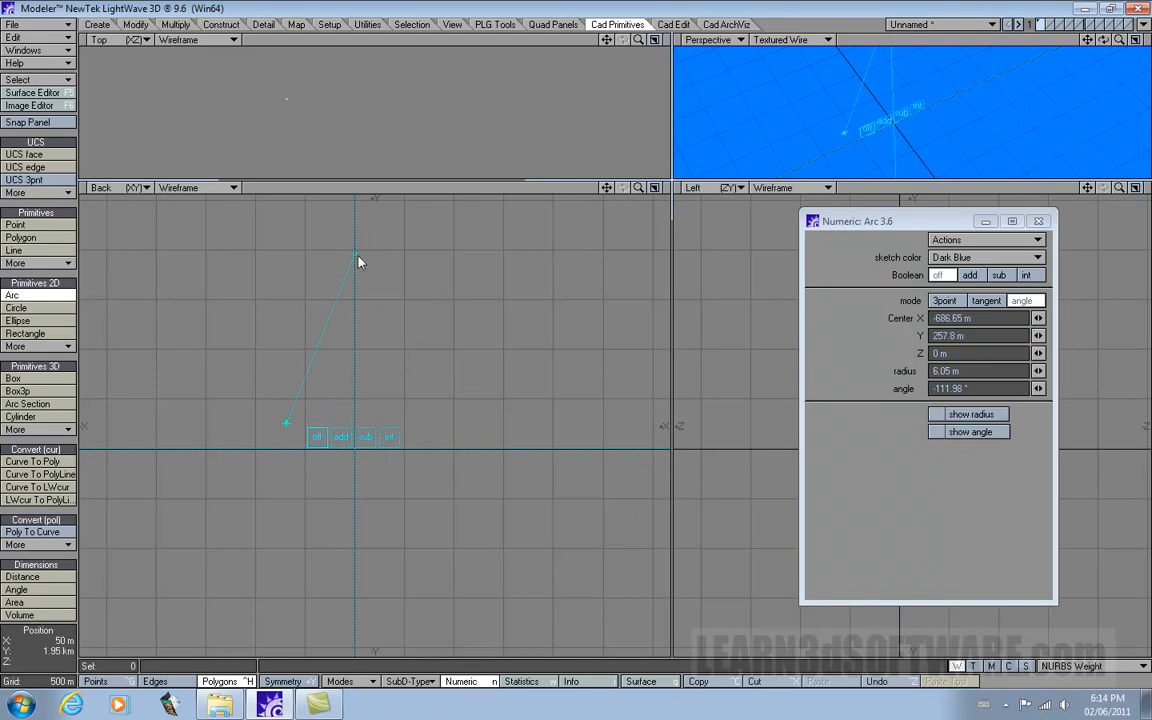
{"action": "left_click_drag", "start_coordinate": [356, 256], "coordinate": [237, 345]}
{"action": "left_click_drag", "start_coordinate": [363, 559], "coordinate": [278, 316]}
{"action": "left_click_drag", "start_coordinate": [348, 394], "coordinate": [304, 271]}
{"action": "left_click_drag", "start_coordinate": [477, 454], "coordinate": [359, 431]}
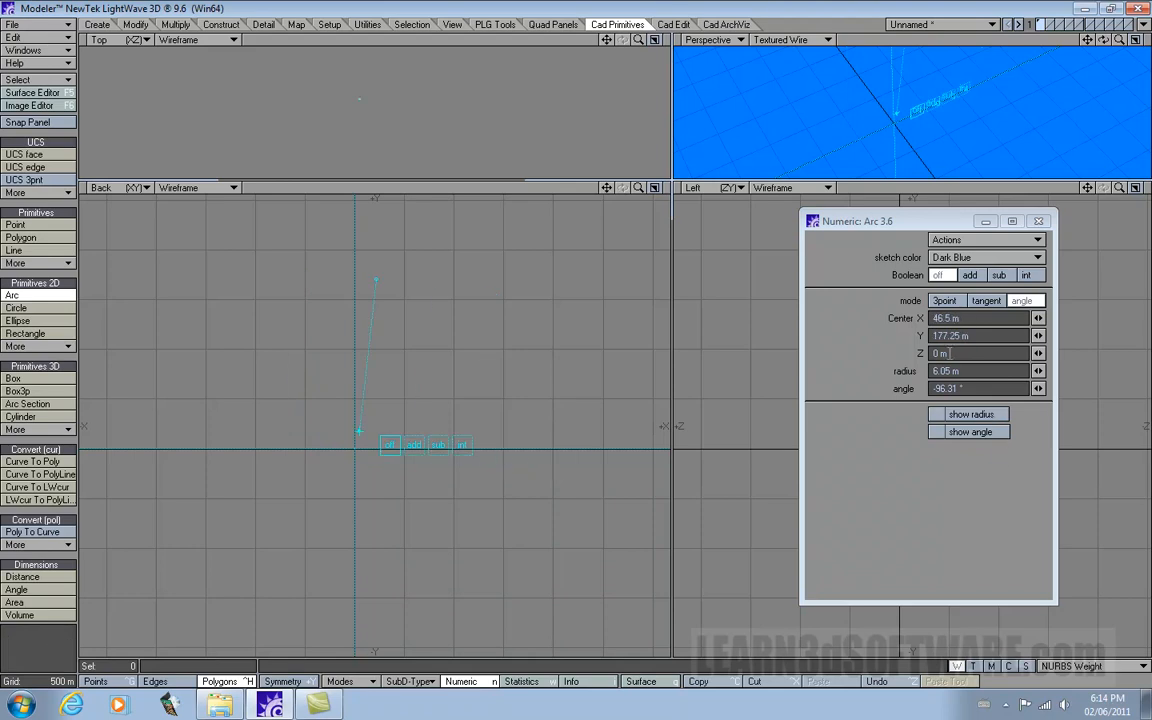
Step: Drop the Arc tool and delete all points of the tiny arc
{"action": "key", "text": "Return"}
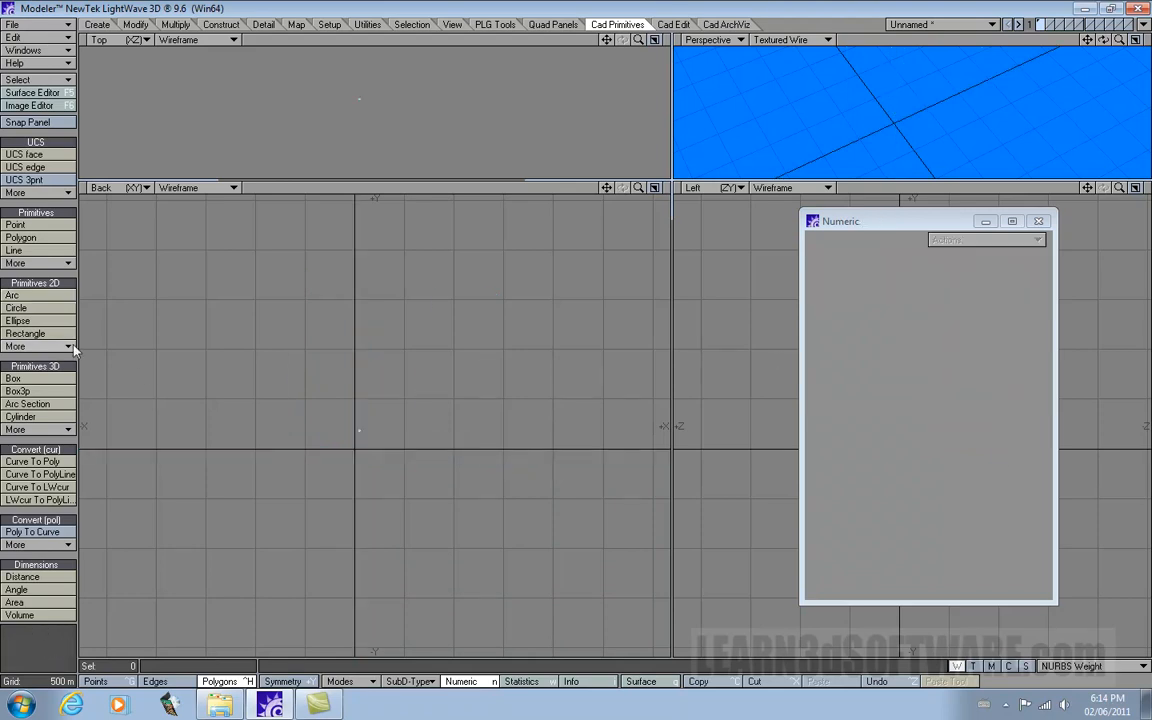
{"action": "key", "text": "ctrl+g"}
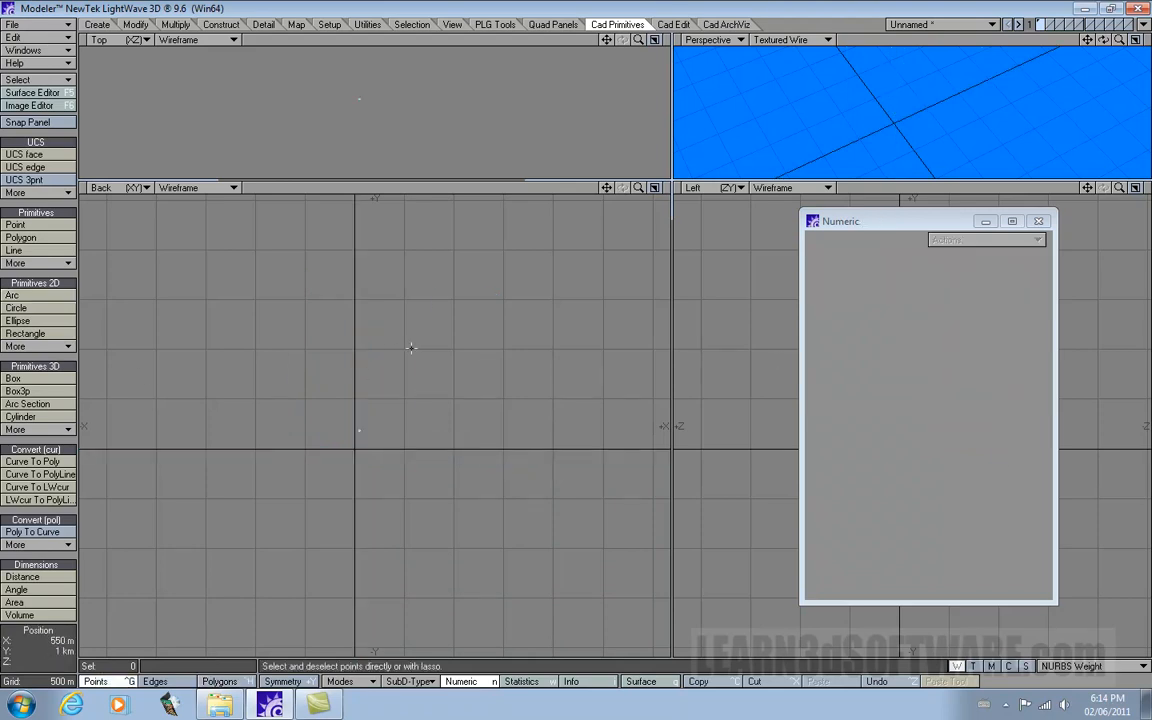
{"action": "mouse_move", "coordinate": [397, 349]}
{"action": "right_mouse_down"}
{"action": "mouse_move", "coordinate": [314, 419]}
{"action": "mouse_move", "coordinate": [415, 352]}
{"action": "right_mouse_up"}
{"action": "key", "text": "Delete"}
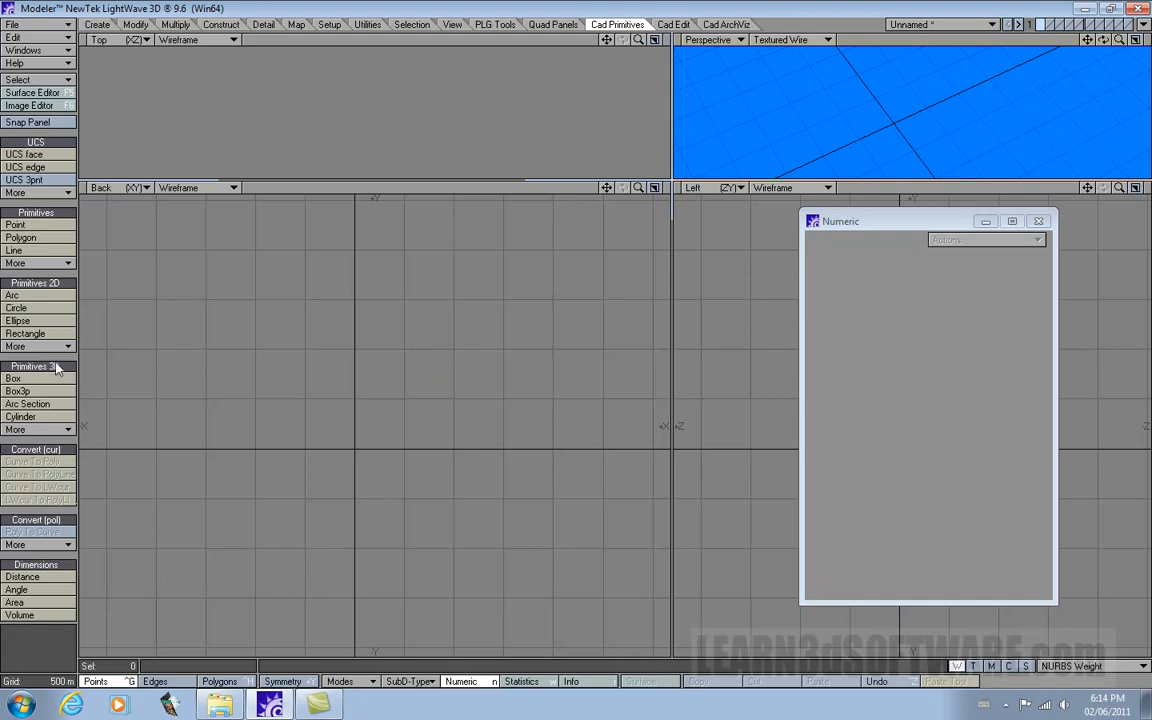
Step: Draw an angle-mode arc in the Back view with about 1.69 km radius and 52° angle, and shift its centre to X -546 m
{"action": "left_click", "coordinate": [14, 295]}
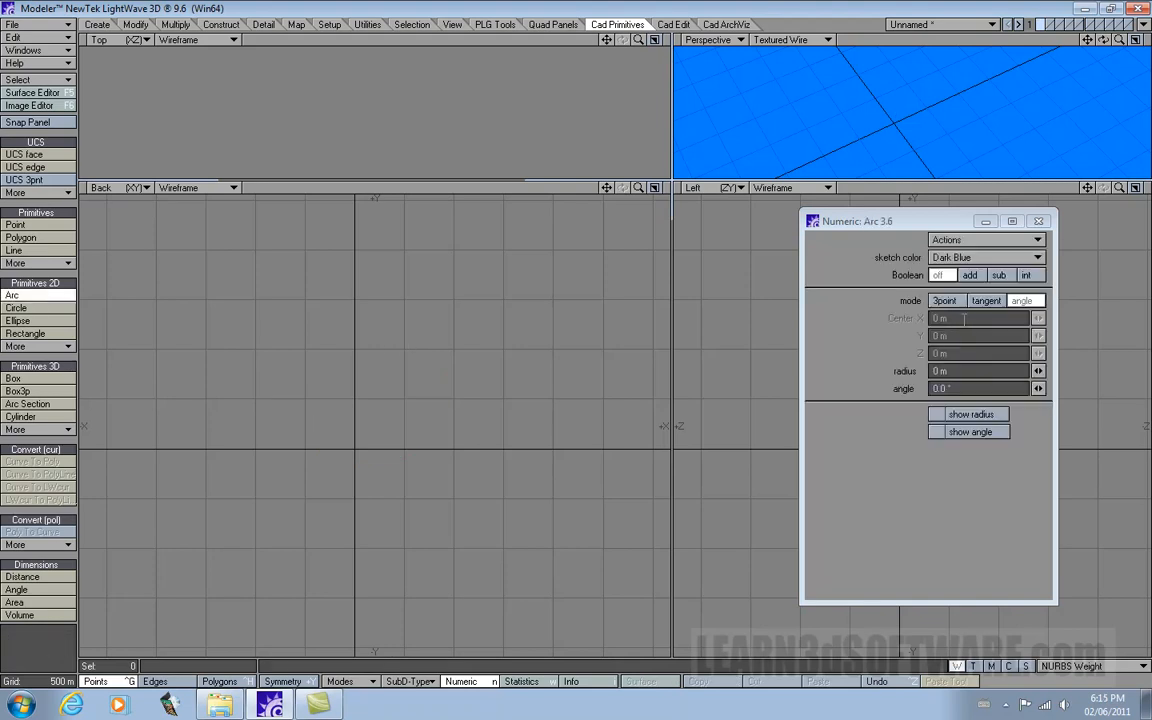
{"action": "left_click", "coordinate": [228, 421]}
{"action": "left_click_drag", "start_coordinate": [459, 435], "coordinate": [510, 433]}
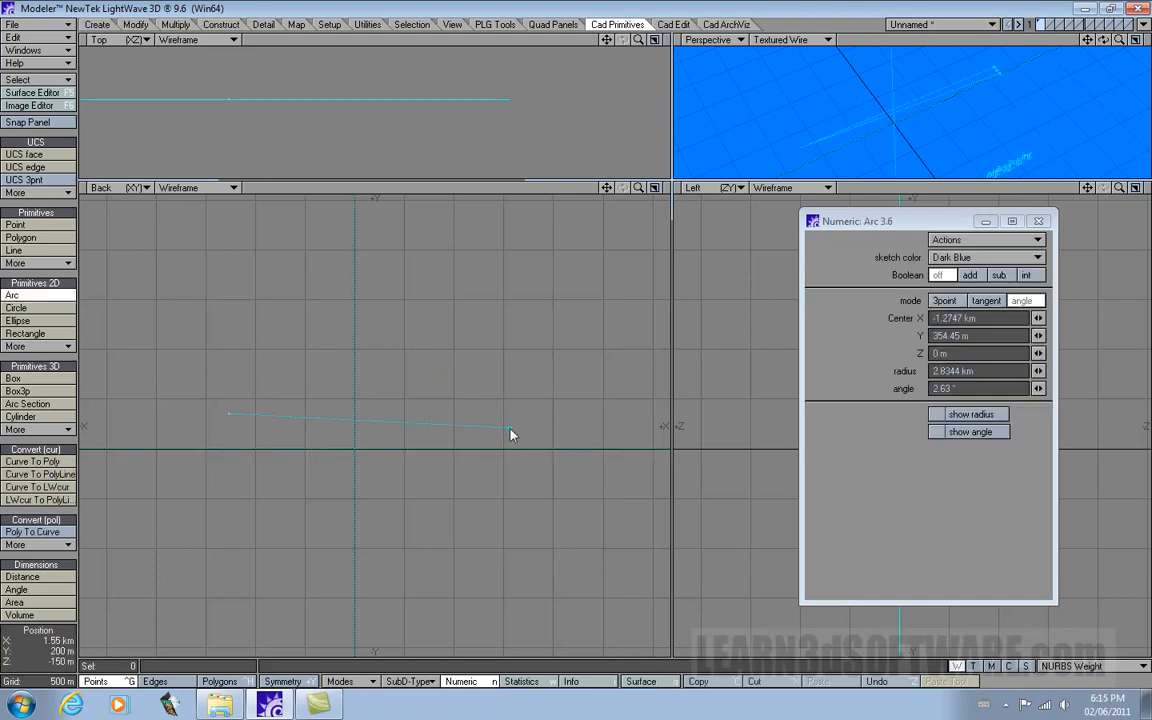
{"action": "left_click", "coordinate": [410, 217]}
{"action": "mouse_move", "coordinate": [493, 310]}
{"action": "left_mouse_down"}
{"action": "mouse_move", "coordinate": [470, 314]}
{"action": "mouse_move", "coordinate": [486, 310]}
{"action": "left_mouse_up"}
{"action": "mouse_move", "coordinate": [507, 429]}
{"action": "left_mouse_down"}
{"action": "mouse_move", "coordinate": [500, 462]}
{"action": "mouse_move", "coordinate": [437, 535]}
{"action": "mouse_move", "coordinate": [507, 436]}
{"action": "left_mouse_up"}
{"action": "left_click_drag", "start_coordinate": [487, 317], "coordinate": [384, 356]}
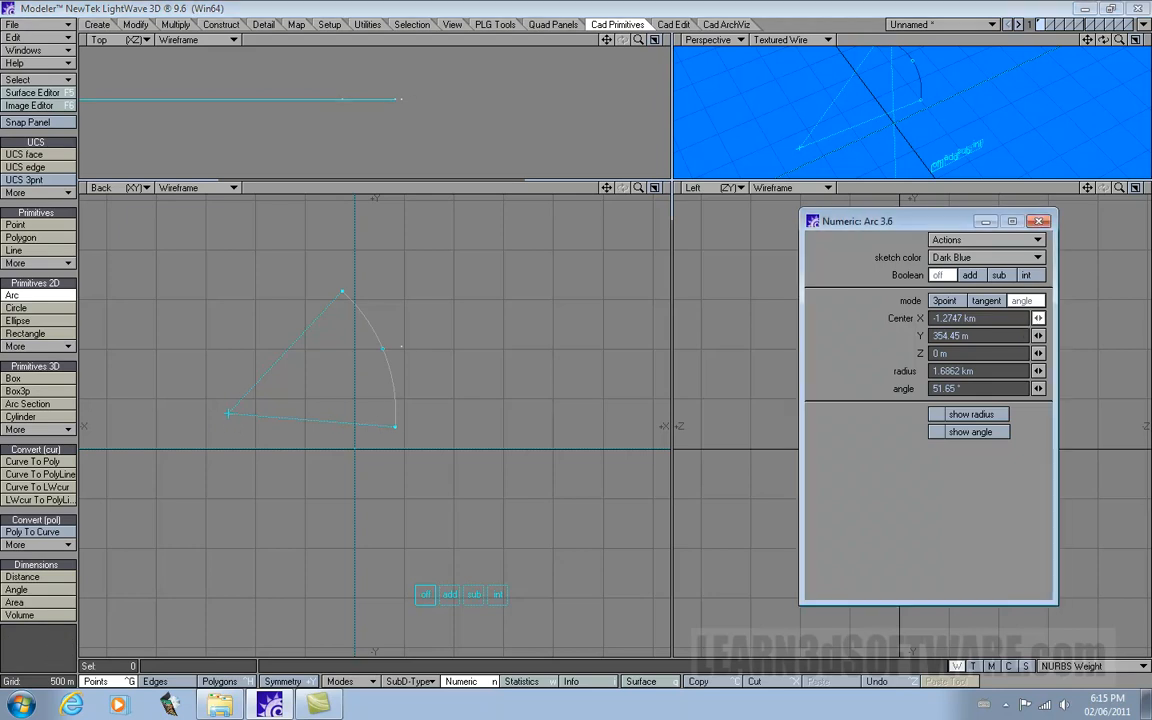
{"action": "left_click_drag", "start_coordinate": [1038, 318], "coordinate": [1110, 318]}
Step: Enable the radius and angle labels and widen the arc to an angle of about 89° by its lower end
{"action": "left_click", "coordinate": [938, 415]}
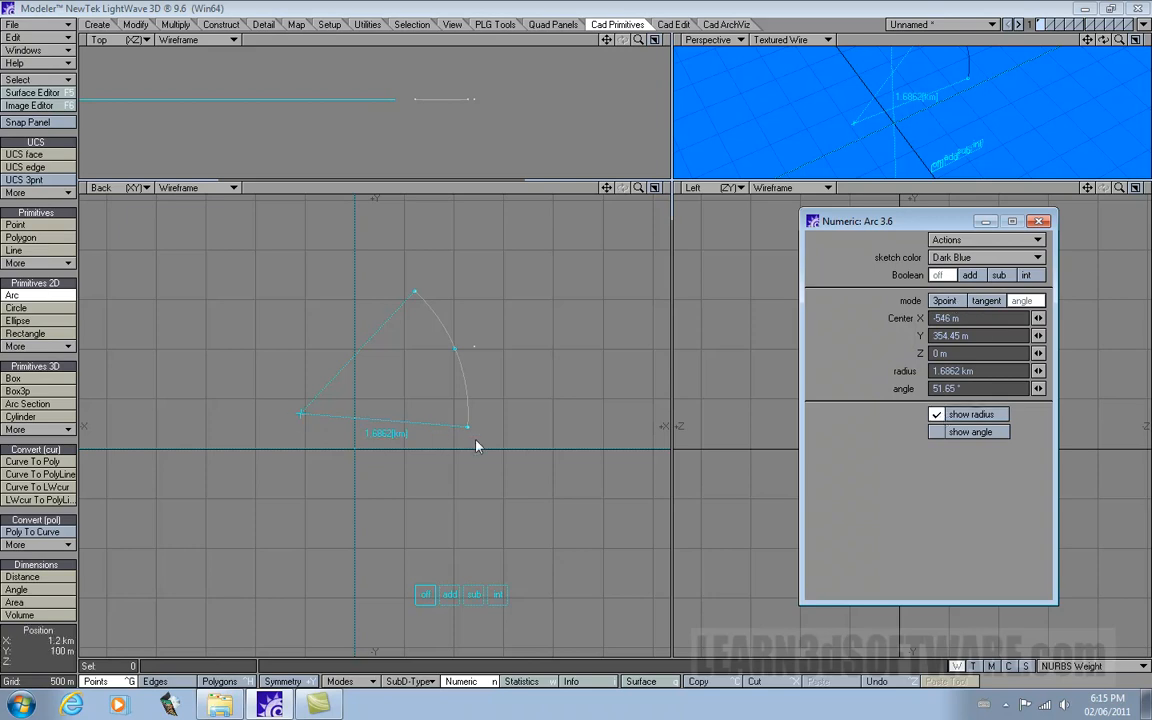
{"action": "left_click_drag", "start_coordinate": [472, 435], "coordinate": [322, 444]}
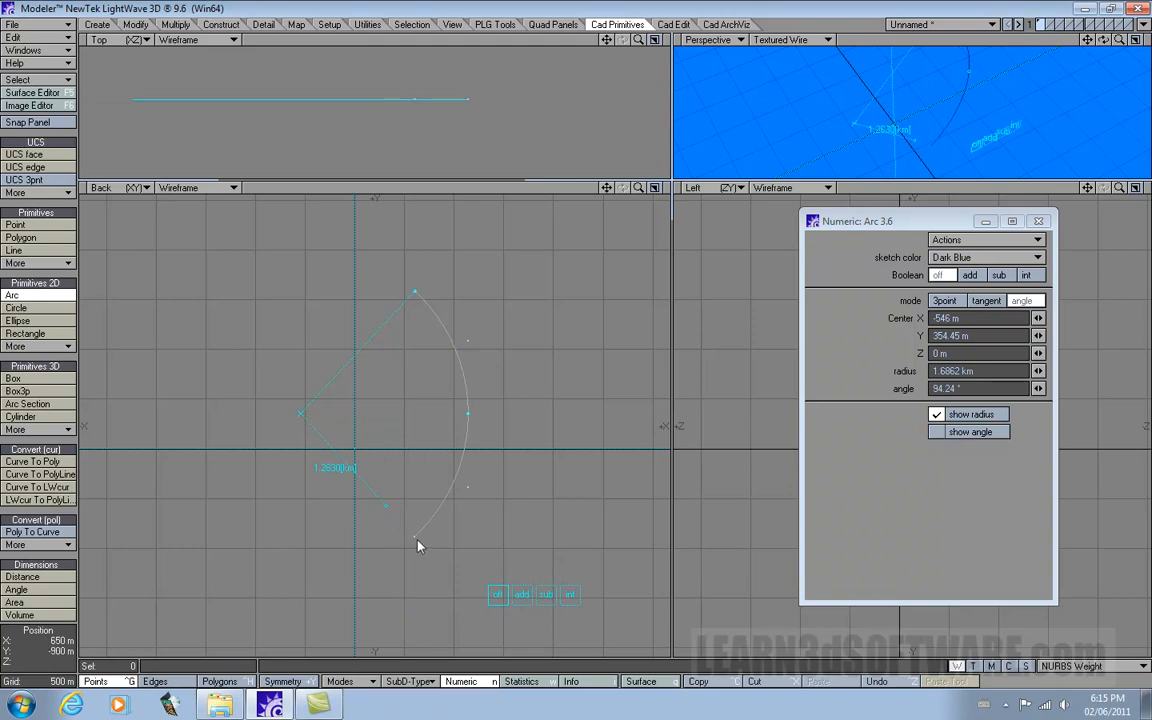
{"action": "left_click_drag", "start_coordinate": [418, 546], "coordinate": [407, 513]}
{"action": "left_click", "coordinate": [936, 431]}
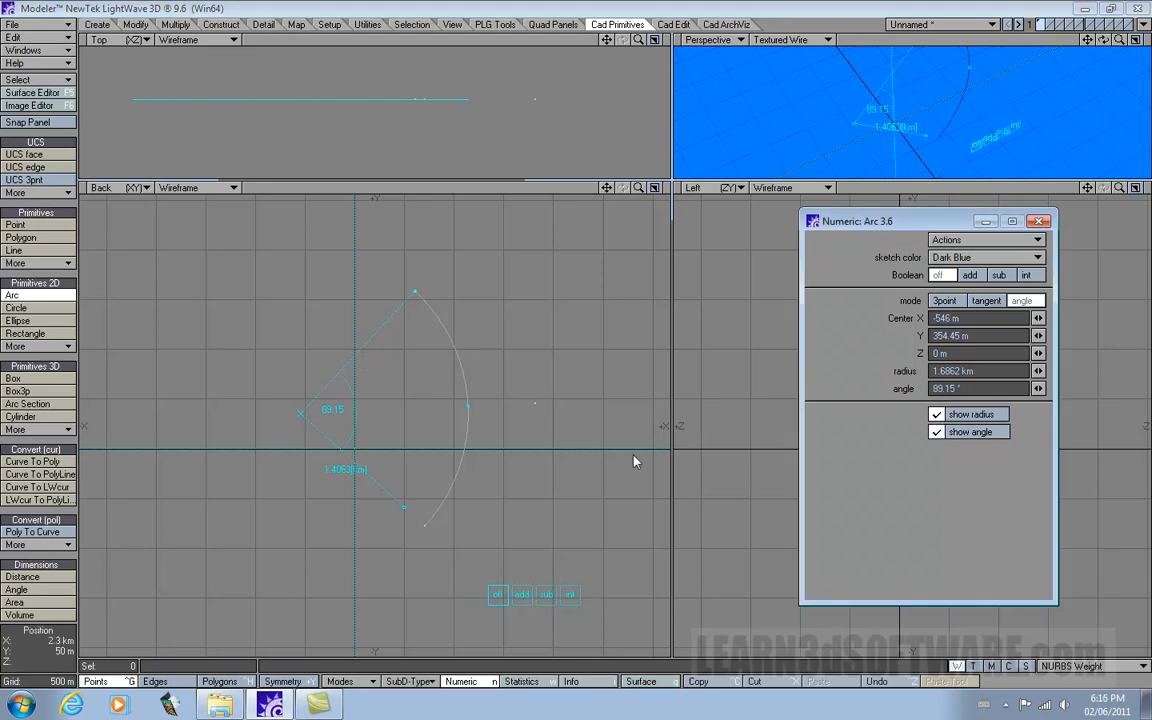
Step: Switch the arc mode to tangent, try to draw an arc in the Back view and drop the tool
{"action": "left_click", "coordinate": [986, 301]}
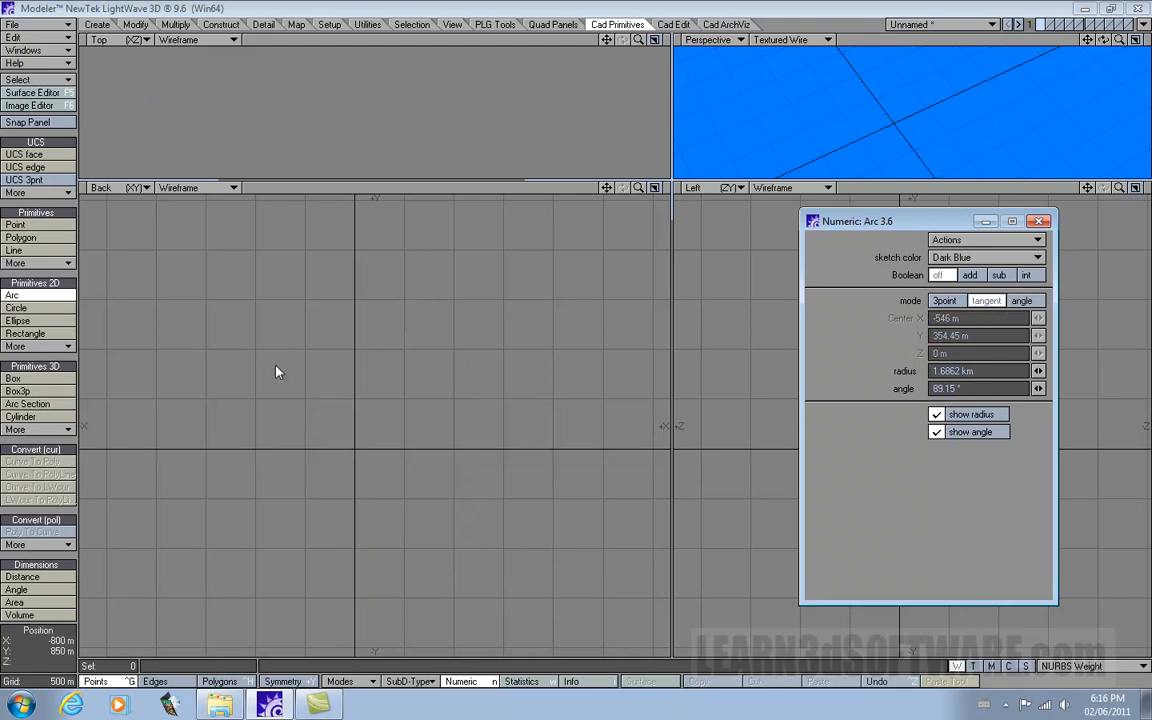
{"action": "left_click", "coordinate": [212, 428]}
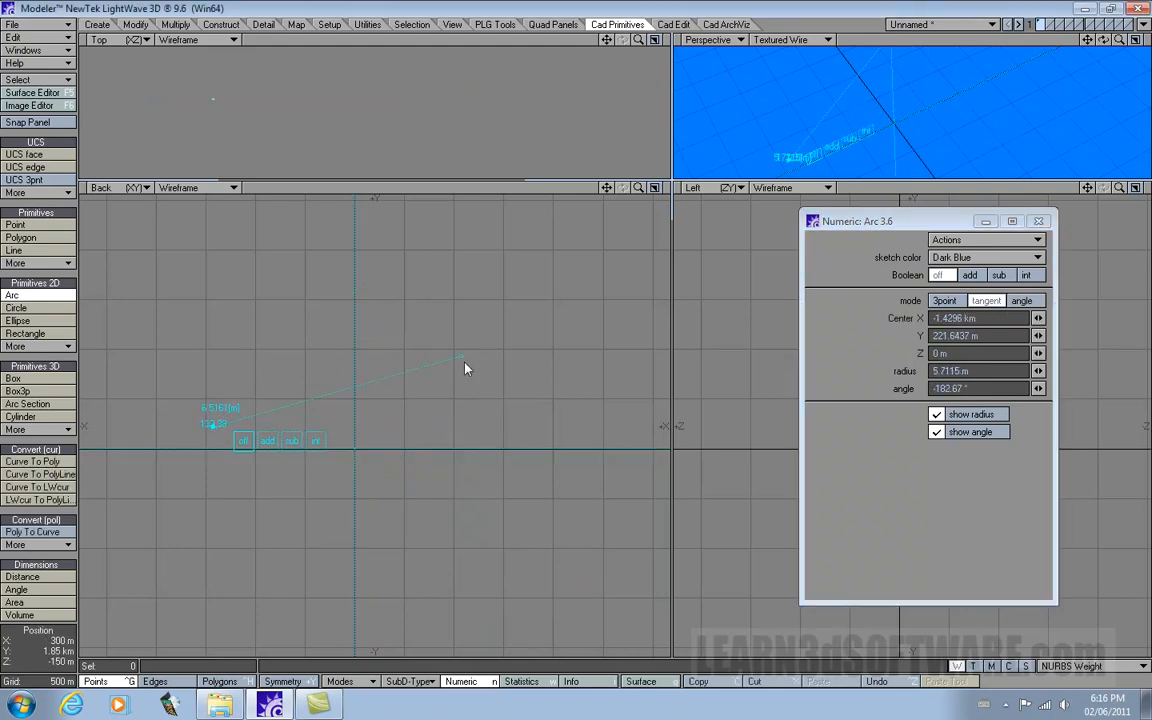
{"action": "key", "text": "space"}
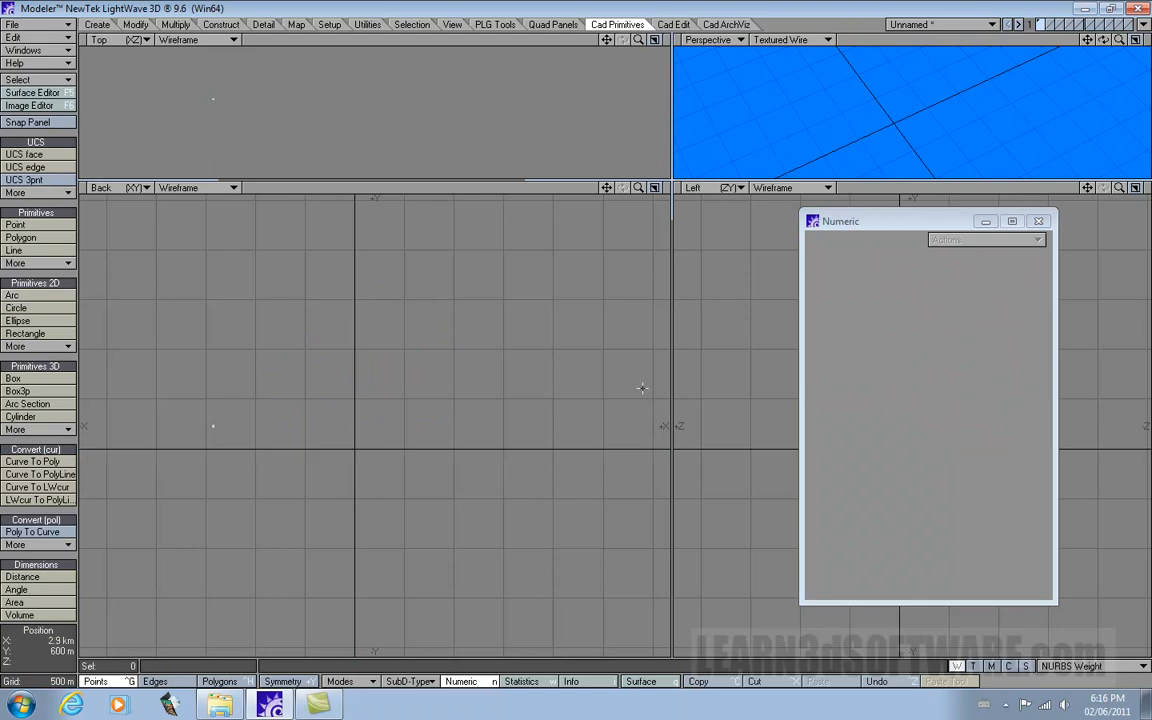
Step: Lasso the tiny tangent arc's points in the Back view and delete them
{"action": "left_click", "coordinate": [14, 295]}
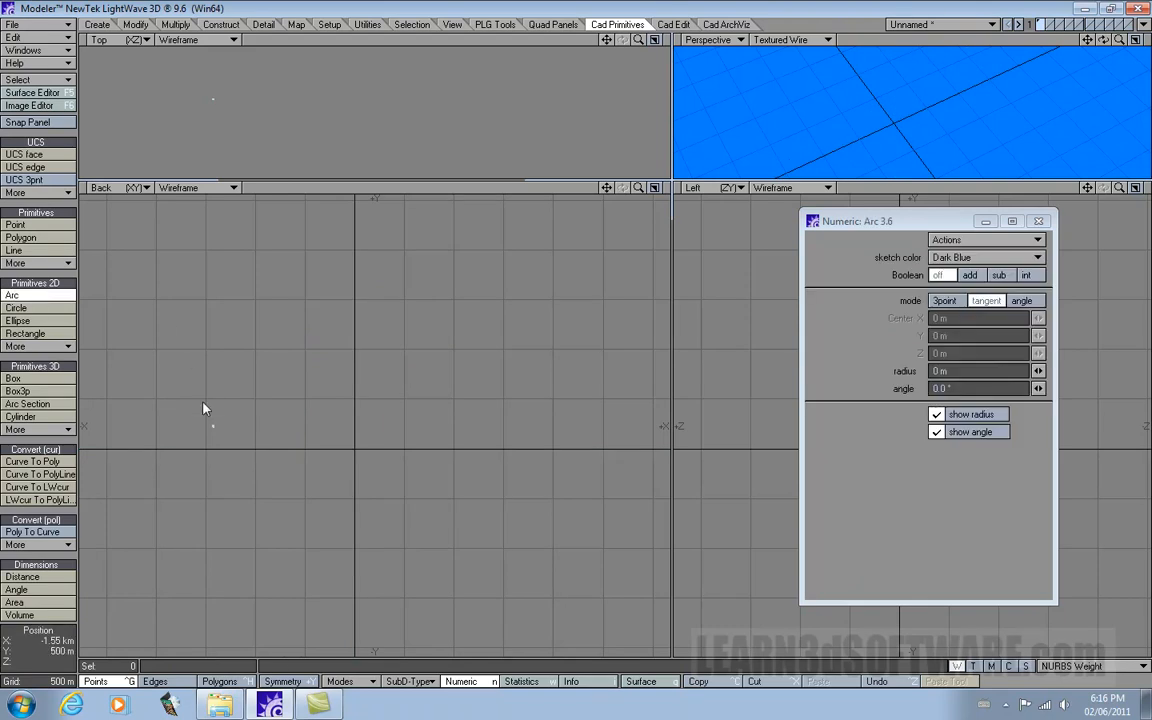
{"action": "key", "text": "space"}
{"action": "mouse_move", "coordinate": [264, 391]}
{"action": "right_mouse_down"}
{"action": "mouse_move", "coordinate": [291, 442]}
{"action": "mouse_move", "coordinate": [251, 359]}
{"action": "right_mouse_up"}
{"action": "key", "text": "Delete"}
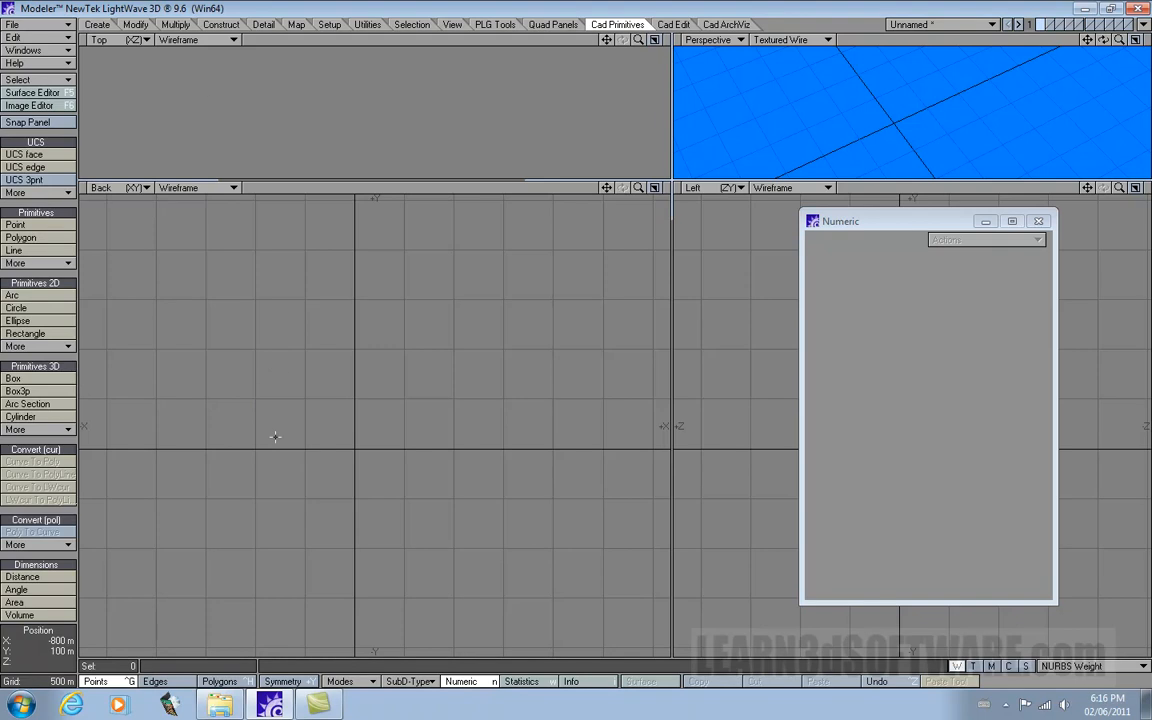
{"action": "key", "text": "Delete"}
{"action": "left_click", "coordinate": [510, 258]}
Step: Draw an upward tangent-mode arc across the Back view with a radius of about 1.72 km and an angle of about -146°
{"action": "left_click", "coordinate": [32, 297]}
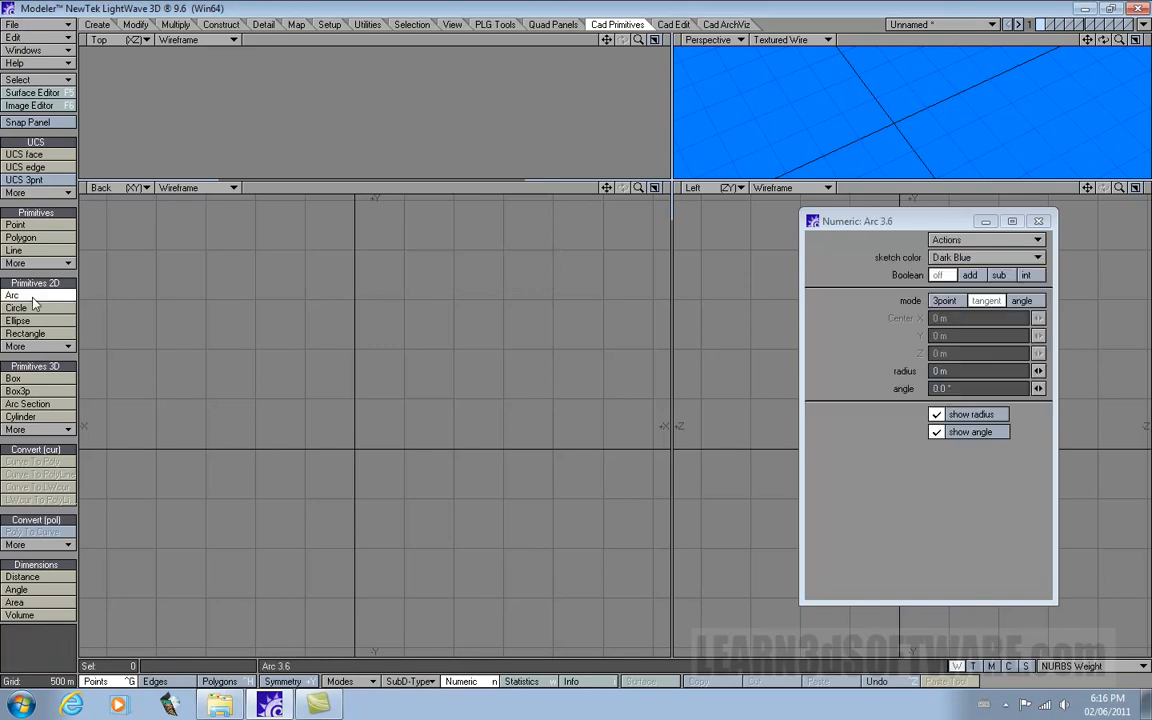
{"action": "left_click", "coordinate": [197, 437]}
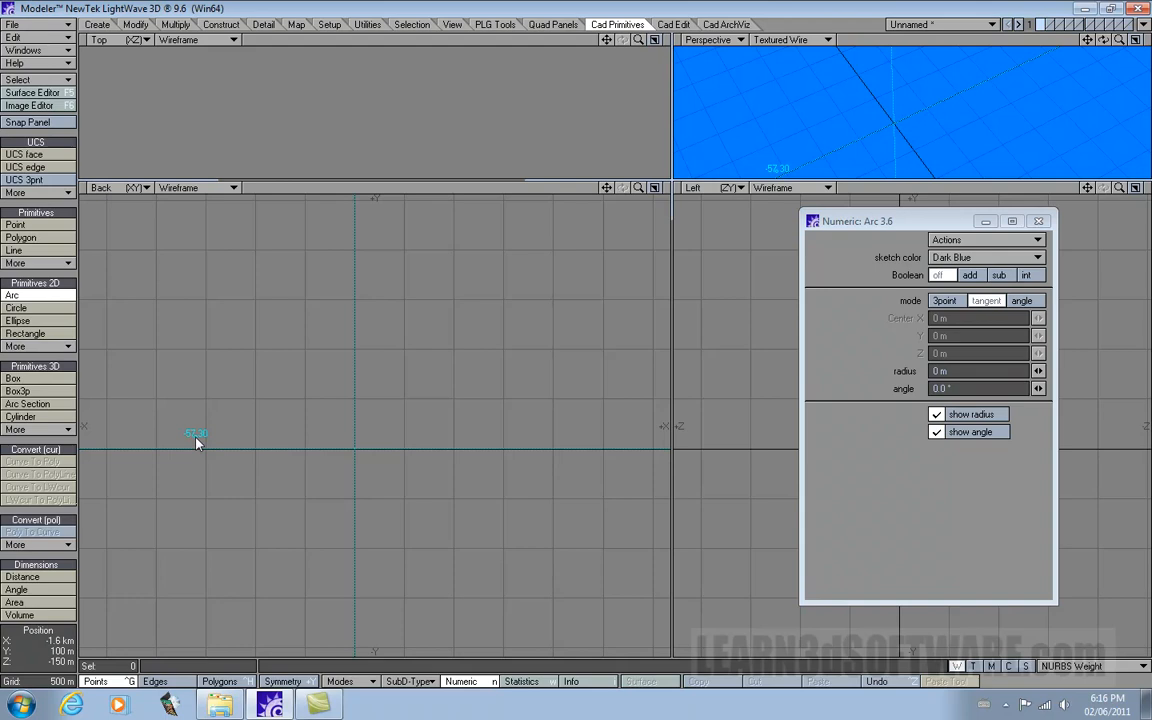
{"action": "left_click", "coordinate": [521, 437]}
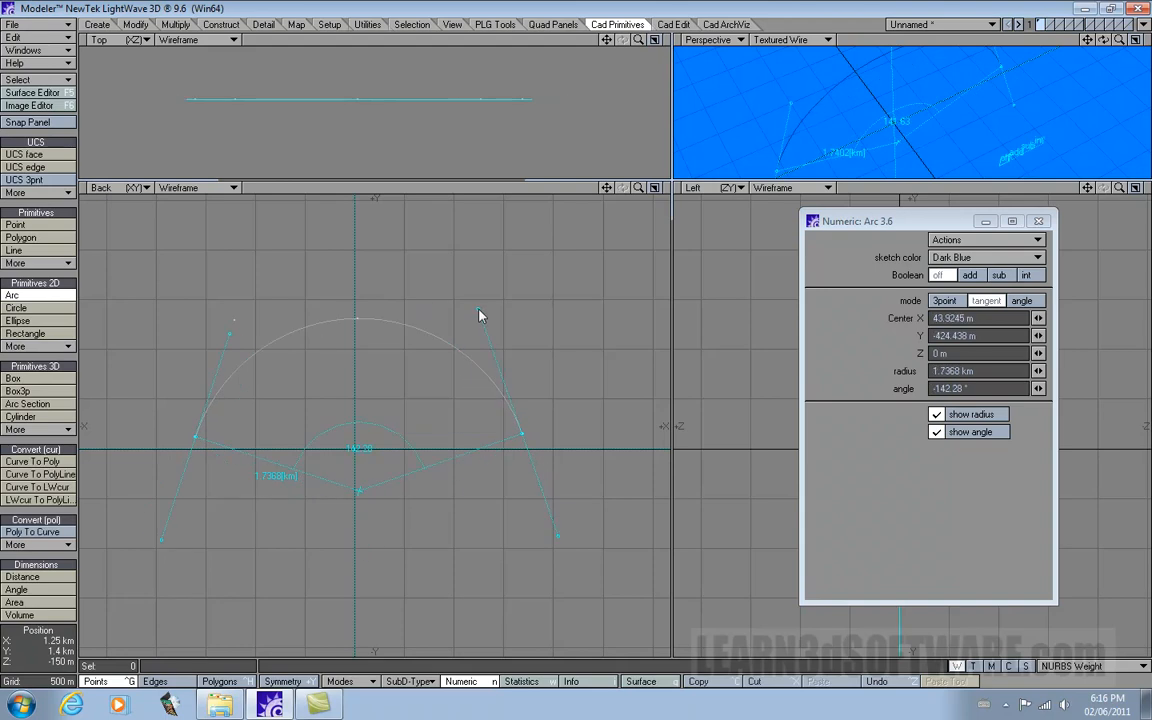
Step: Hide the arc's angle label and toggle the radius label off and on repeatedly, leaving it on
{"action": "left_click", "coordinate": [936, 432]}
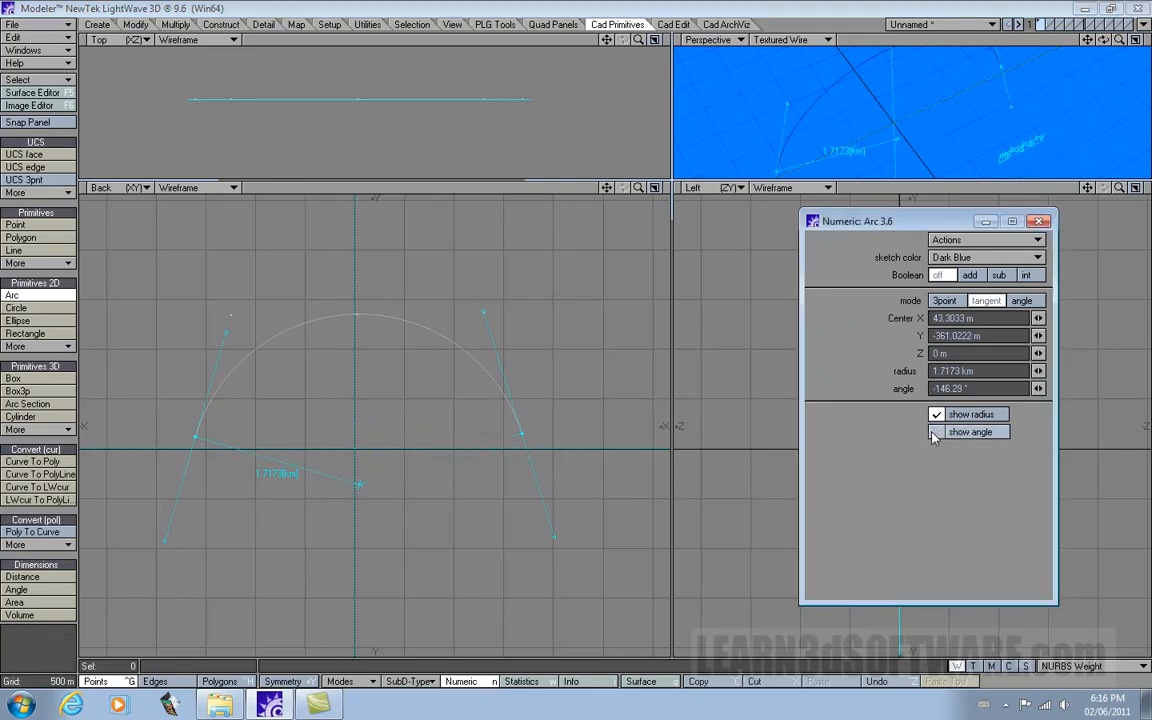
{"action": "left_click", "coordinate": [937, 420]}
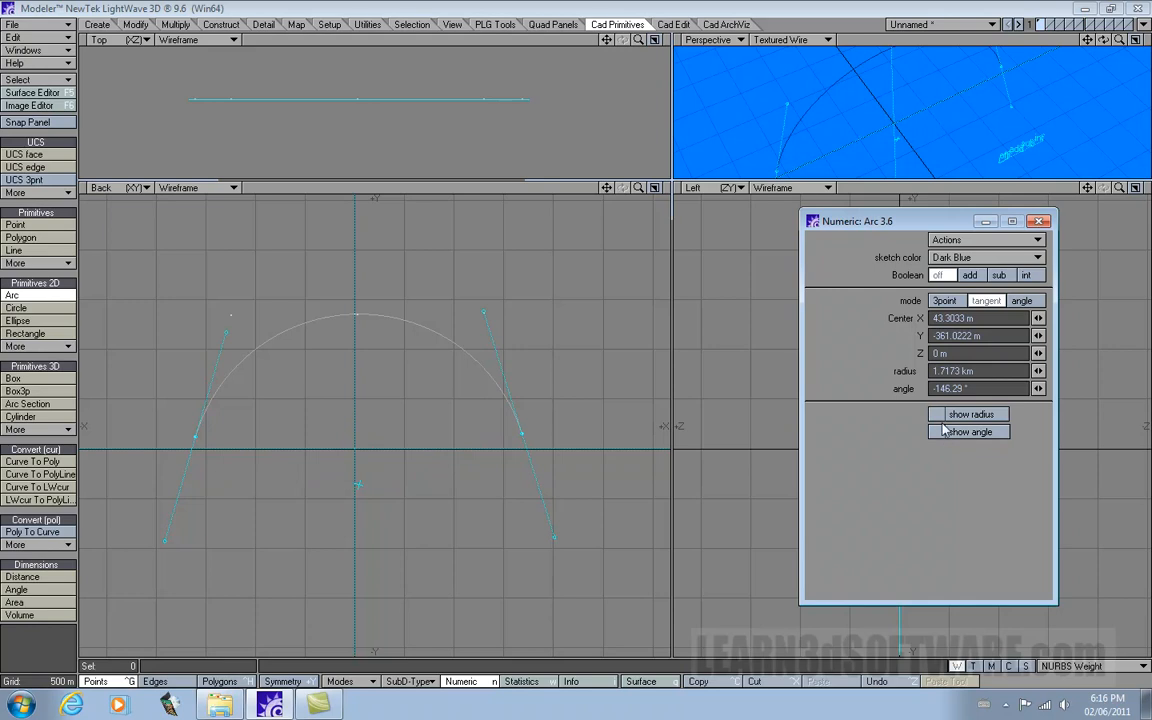
{"action": "left_click", "coordinate": [936, 416]}
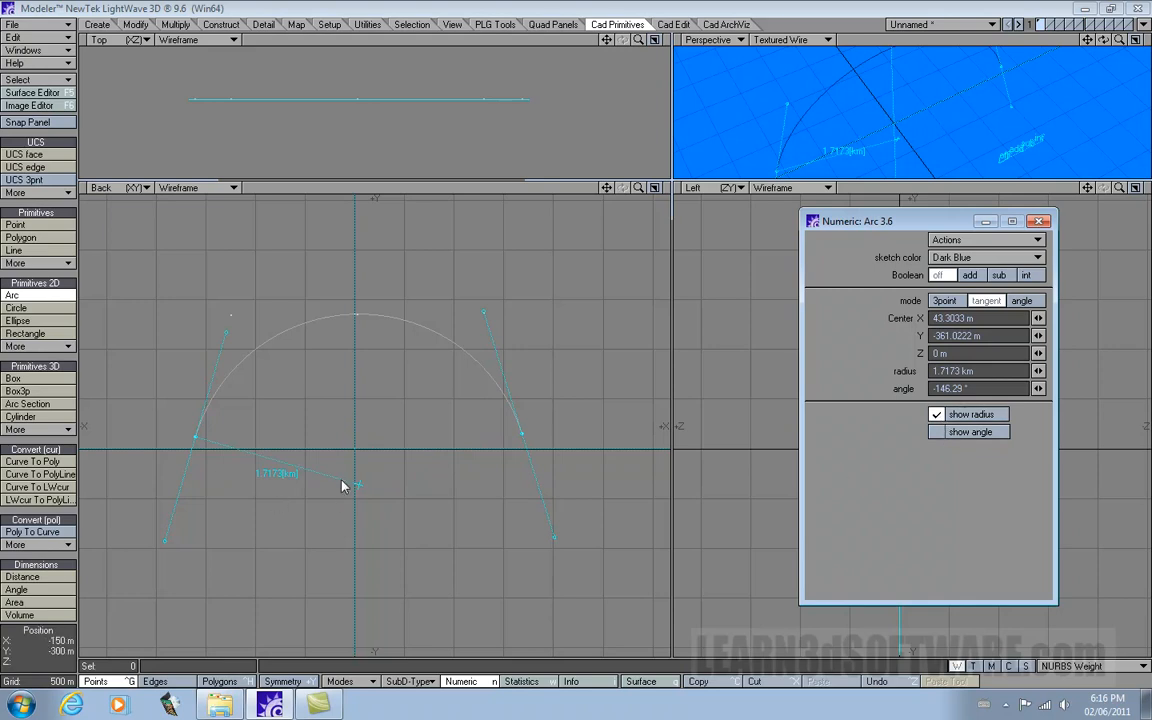
{"action": "left_click", "coordinate": [936, 418]}
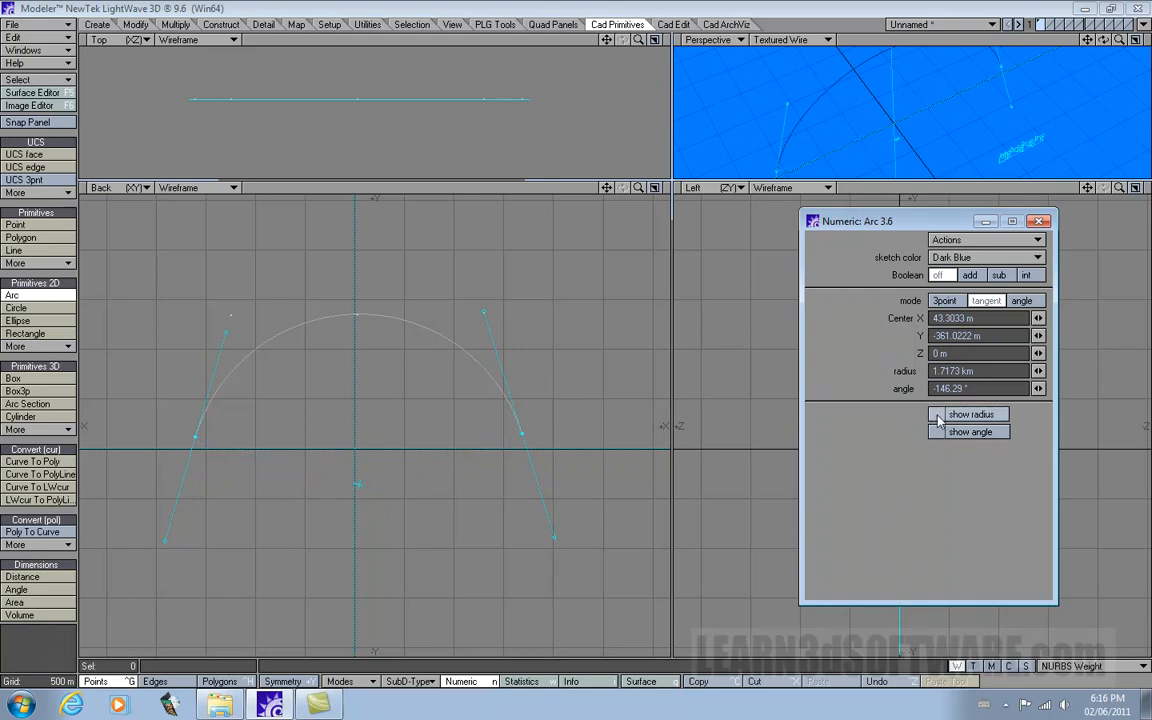
{"action": "left_click", "coordinate": [936, 416]}
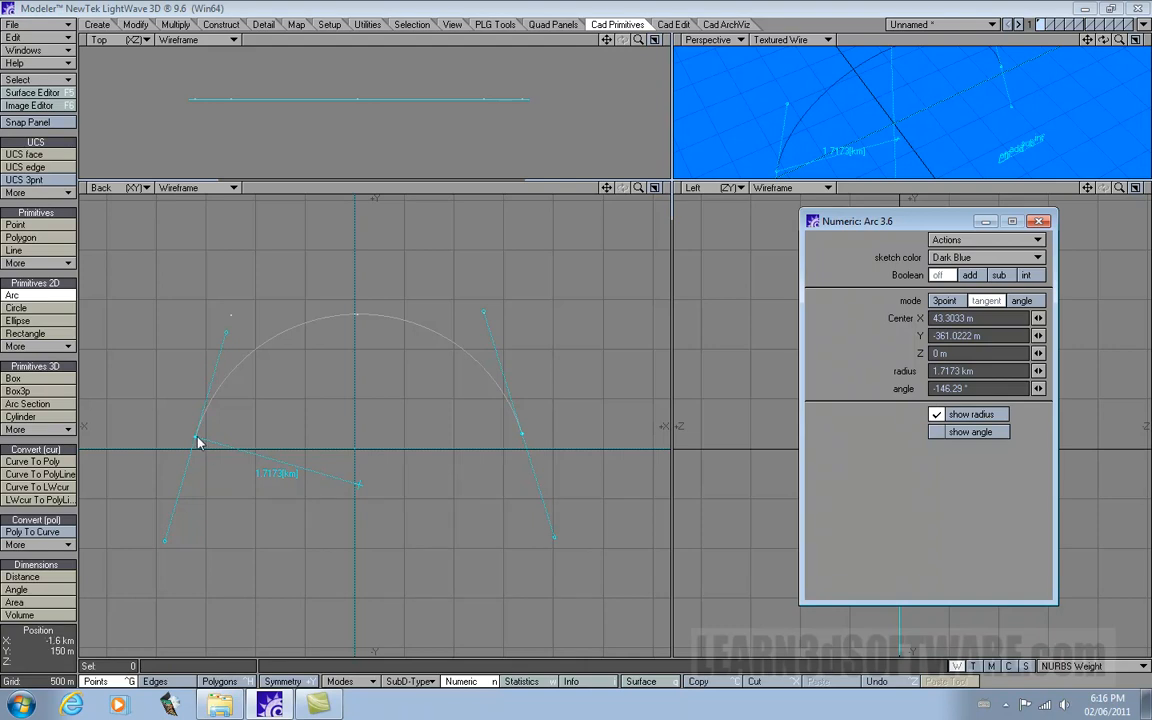
Step: Swing the arc's start point around to the opposite side, reaching a radius of about 1.54 km and an angle of about -308°
{"action": "left_click_drag", "start_coordinate": [198, 442], "coordinate": [522, 566]}
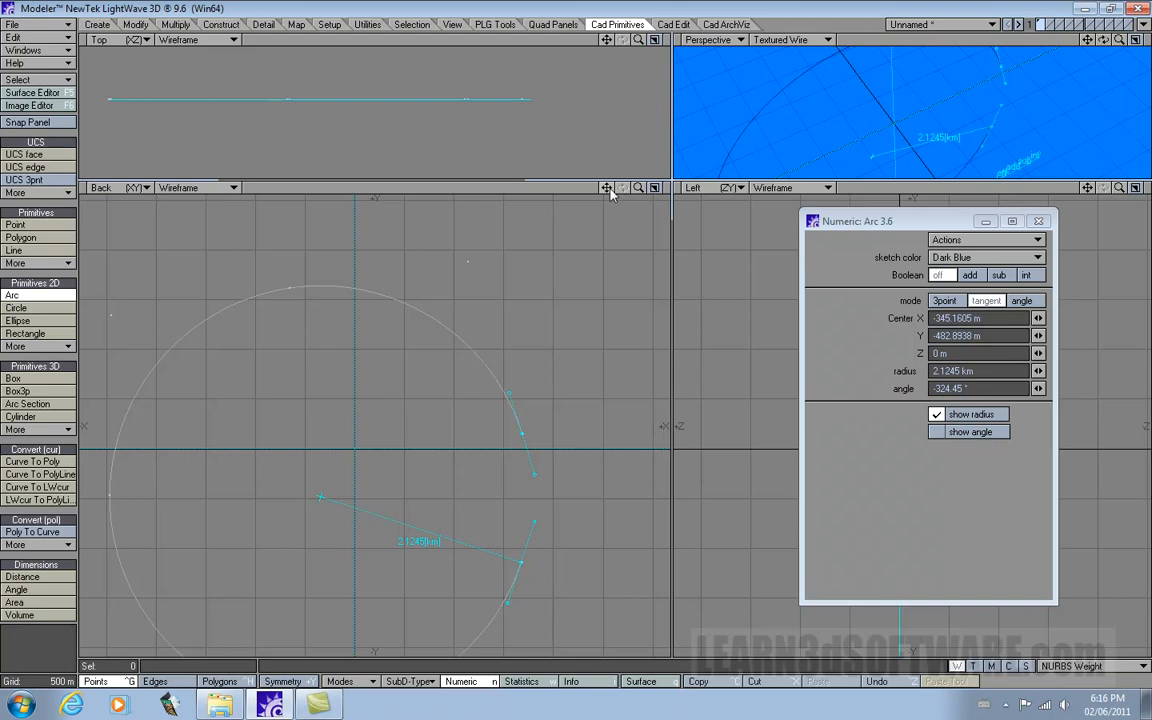
{"action": "left_click_drag", "start_coordinate": [608, 189], "coordinate": [613, 137]}
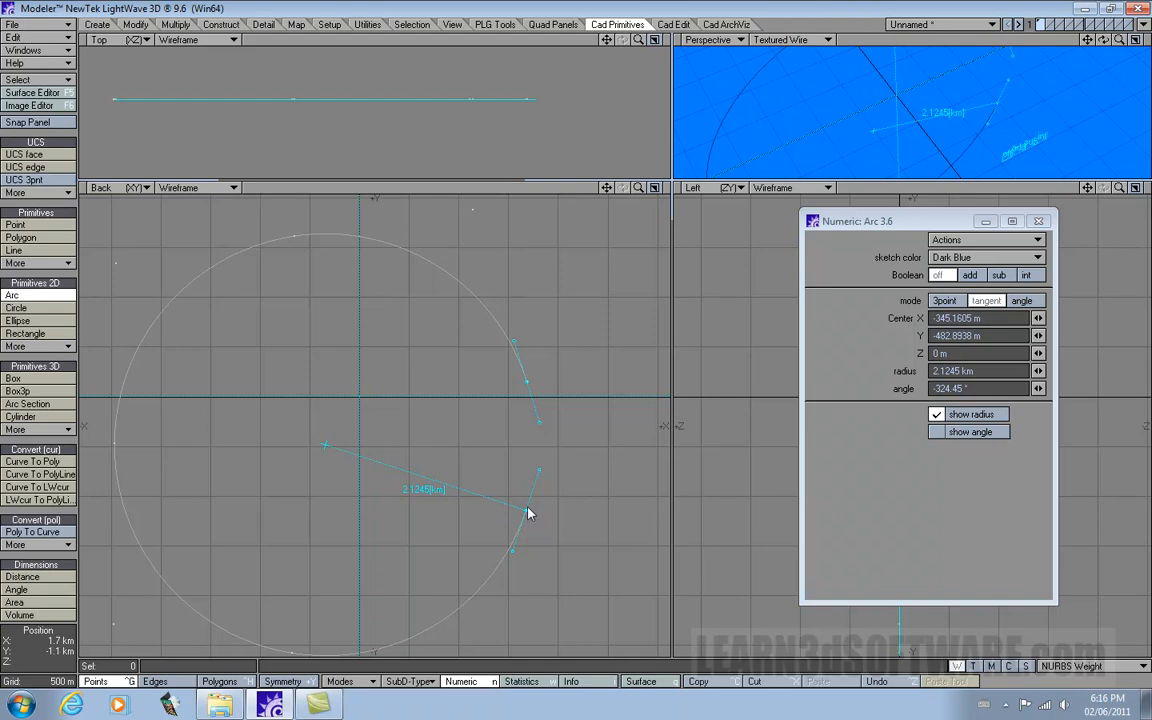
{"action": "mouse_move", "coordinate": [526, 512]}
{"action": "left_mouse_down"}
{"action": "mouse_move", "coordinate": [496, 494]}
{"action": "mouse_move", "coordinate": [522, 522]}
{"action": "mouse_move", "coordinate": [509, 522]}
{"action": "left_mouse_up"}
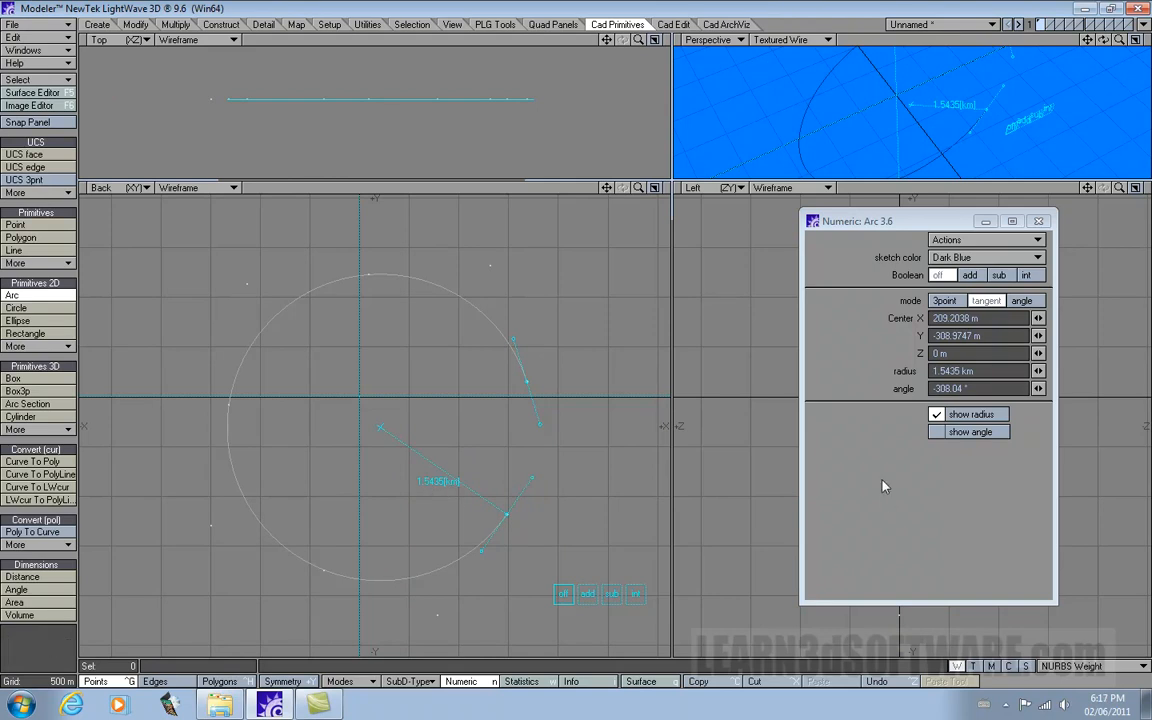
Step: Swap the radius label for the angle label and pull the arc's start point back to an angle of about -217°
{"action": "left_click", "coordinate": [936, 414]}
{"action": "left_click", "coordinate": [936, 431]}
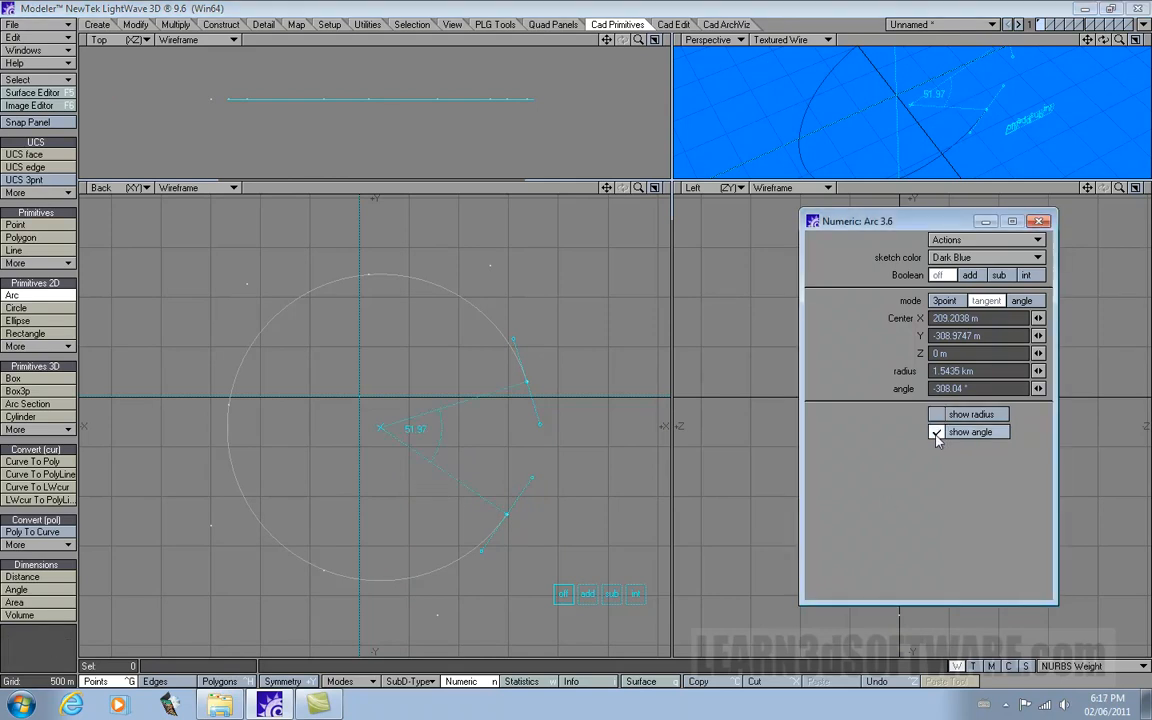
{"action": "left_click_drag", "start_coordinate": [508, 518], "coordinate": [353, 518]}
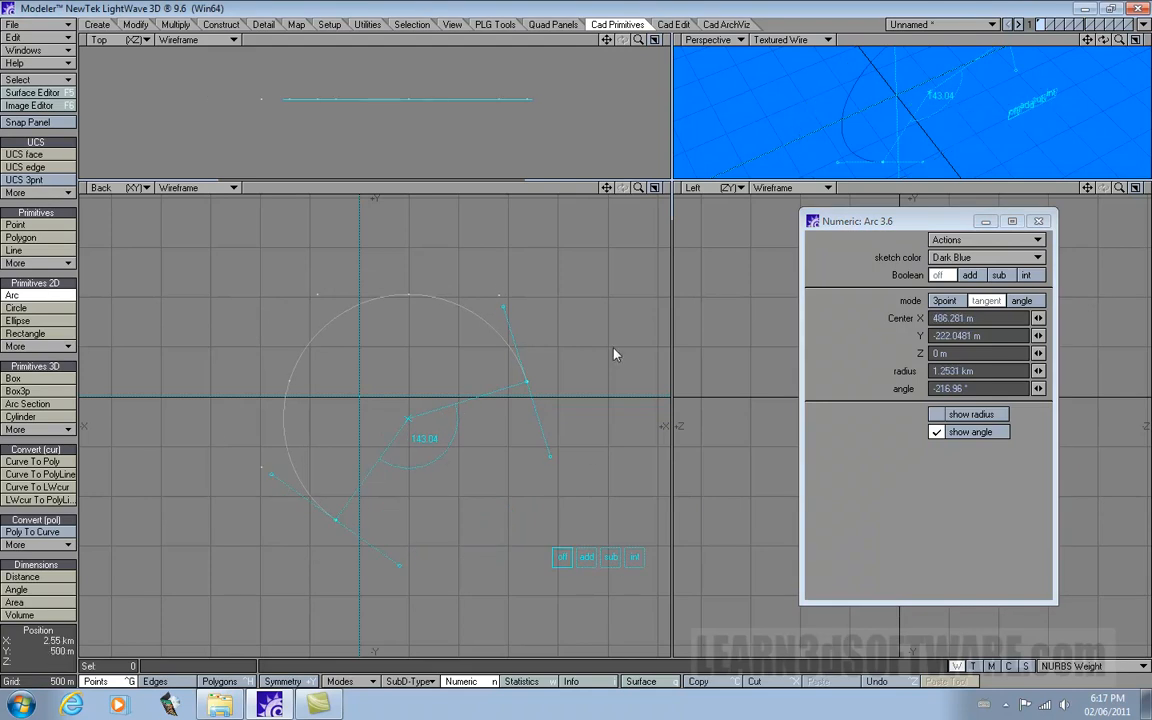
Step: Hide the angle label, move the arc's start point up to an angle of about -170° and finish the arc
{"action": "left_click", "coordinate": [936, 434]}
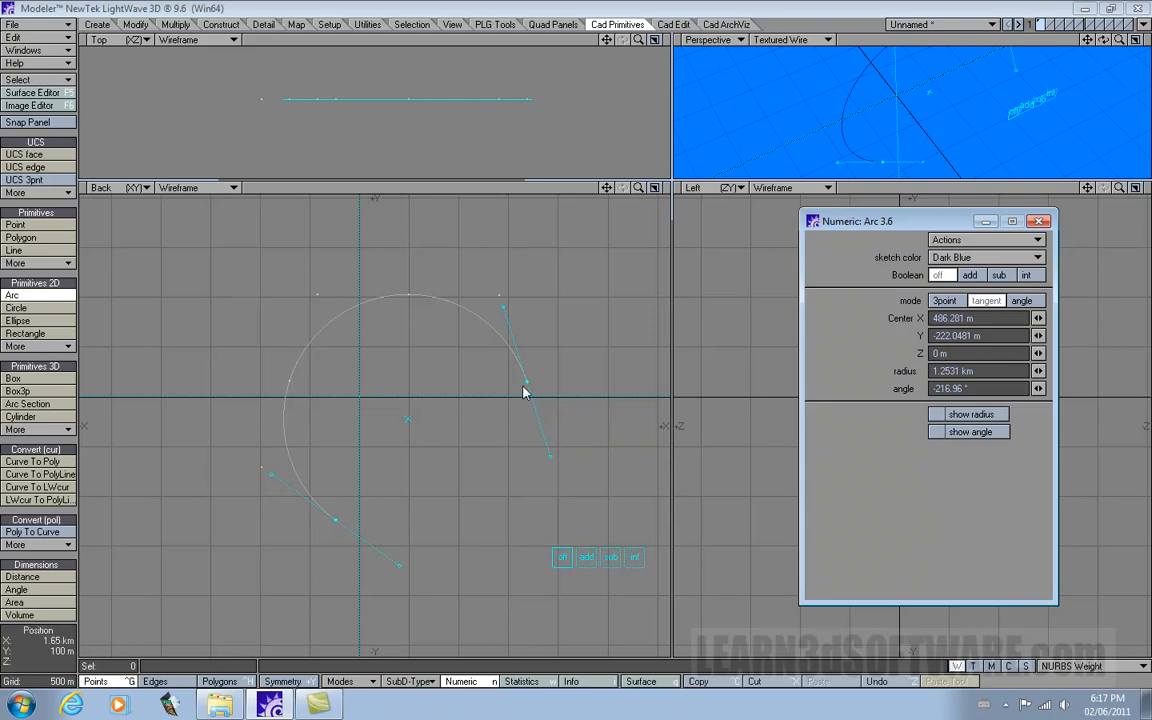
{"action": "left_click_drag", "start_coordinate": [336, 524], "coordinate": [285, 441]}
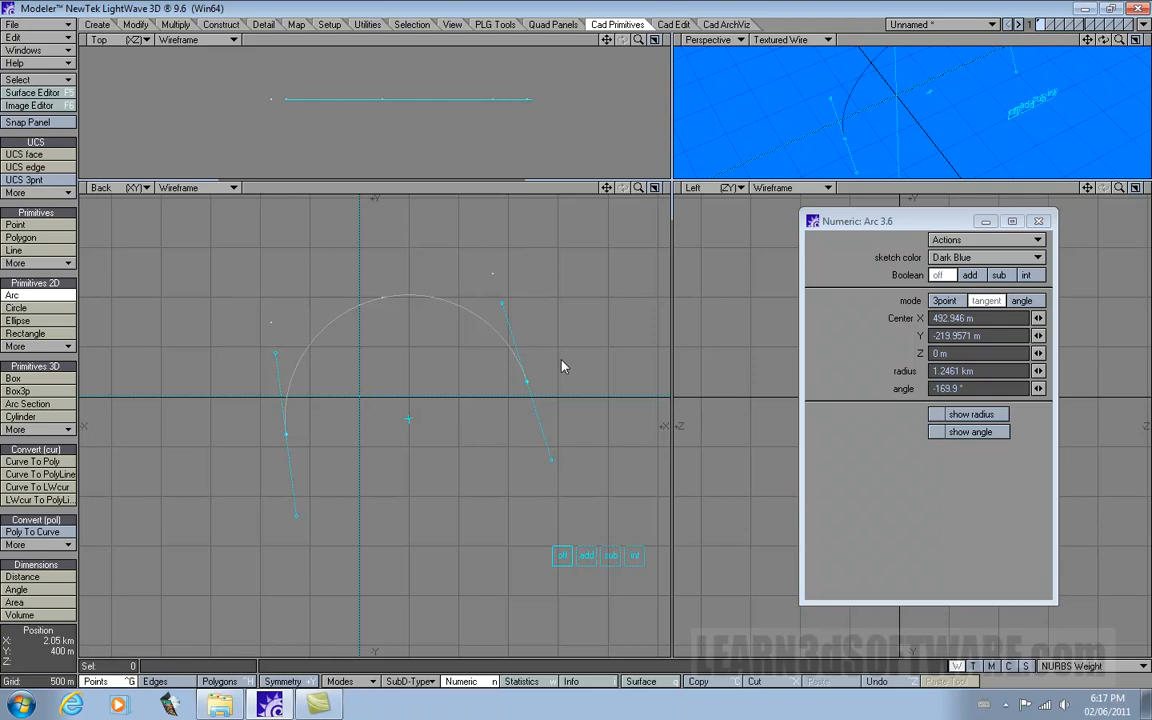
{"action": "key", "text": "space"}
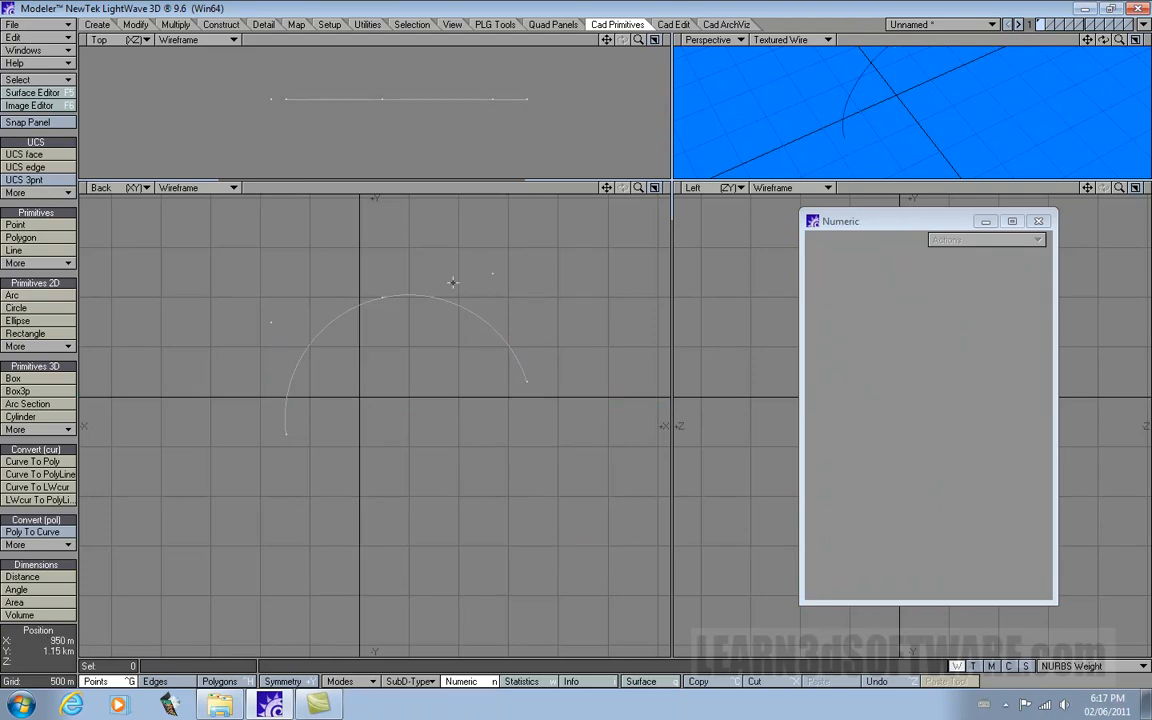
{"action": "left_click_drag", "start_coordinate": [640, 189], "coordinate": [592, 220]}
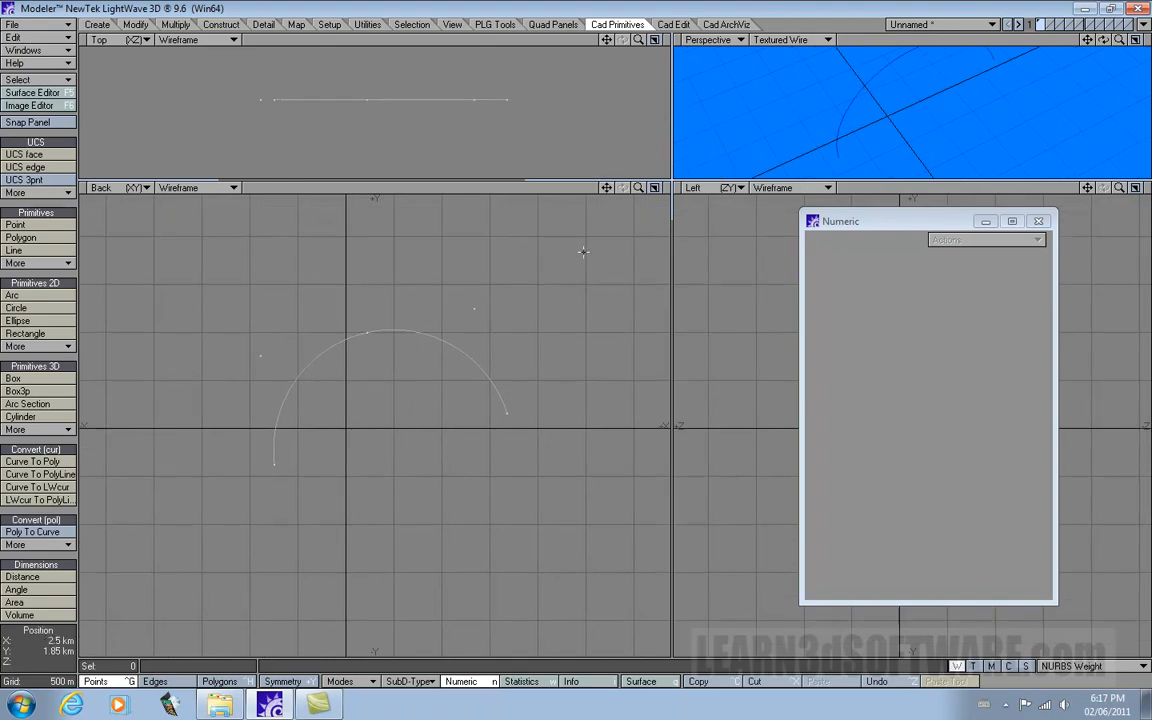